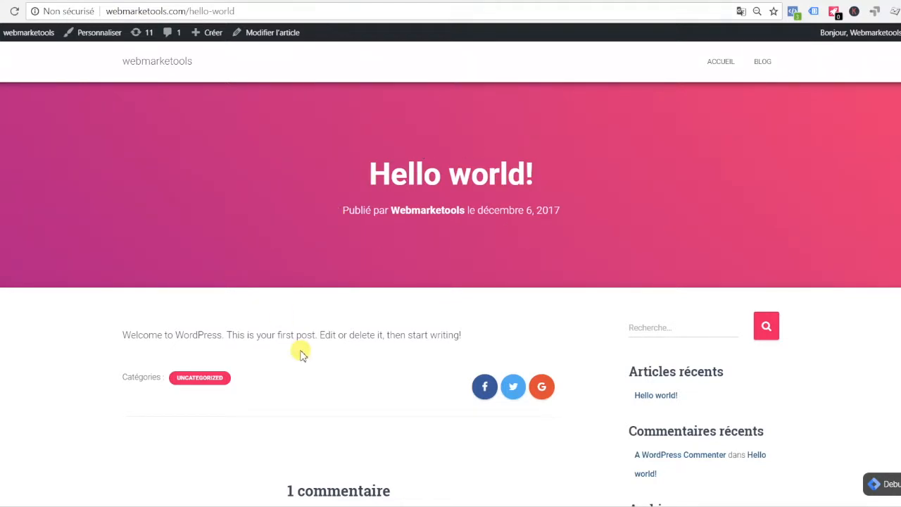
# Go through the Hello world! post and examine its fired tags in the enlarged Google Tag Manager debug pane
pyautogui.scroll(-3, 300, 351)
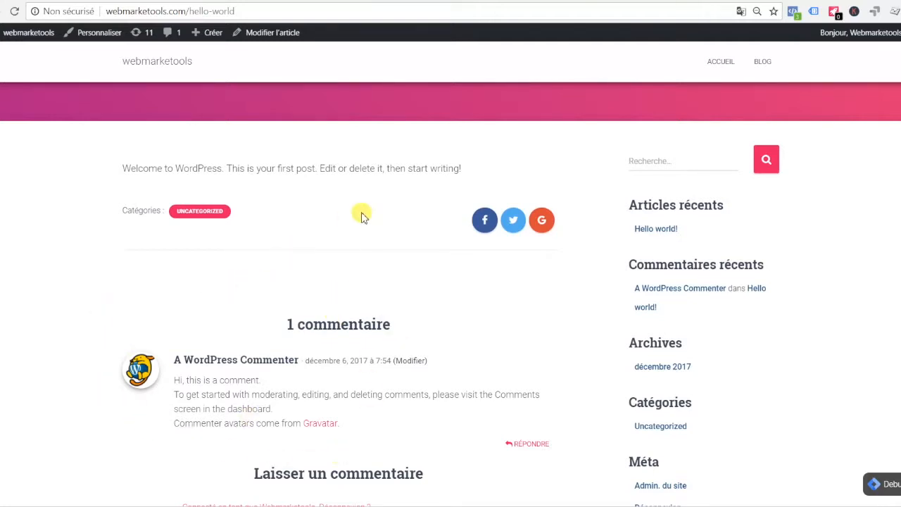
pyautogui.scroll(3, 361, 217)
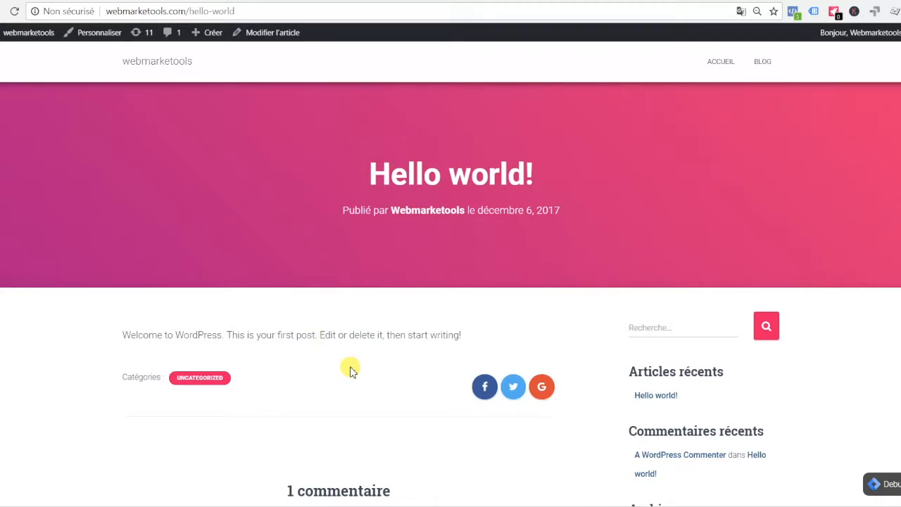
pyautogui.scroll(-4, 344, 366)
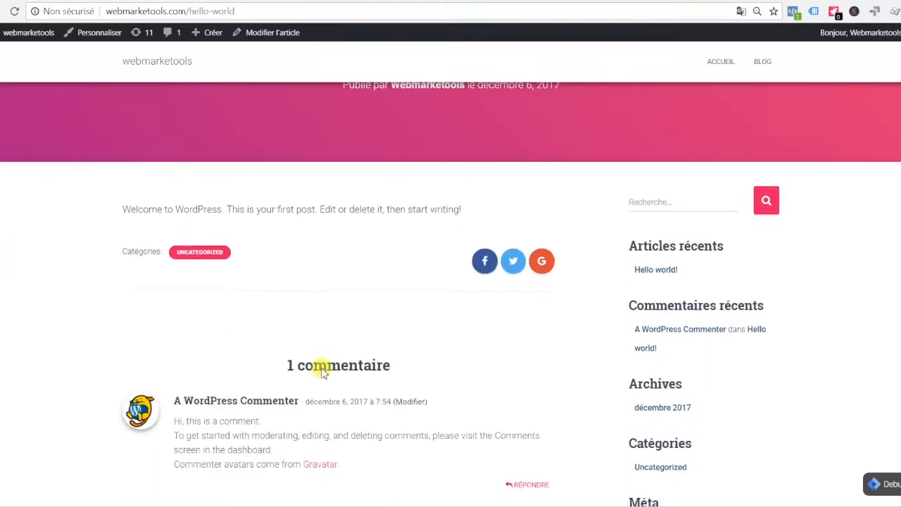
pyautogui.scroll(2, 271, 364)
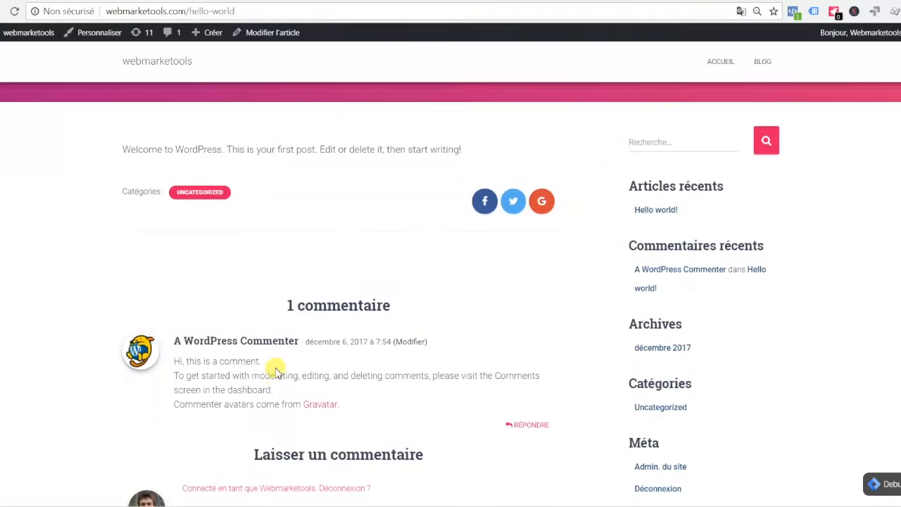
pyautogui.scroll(2, 421, 312)
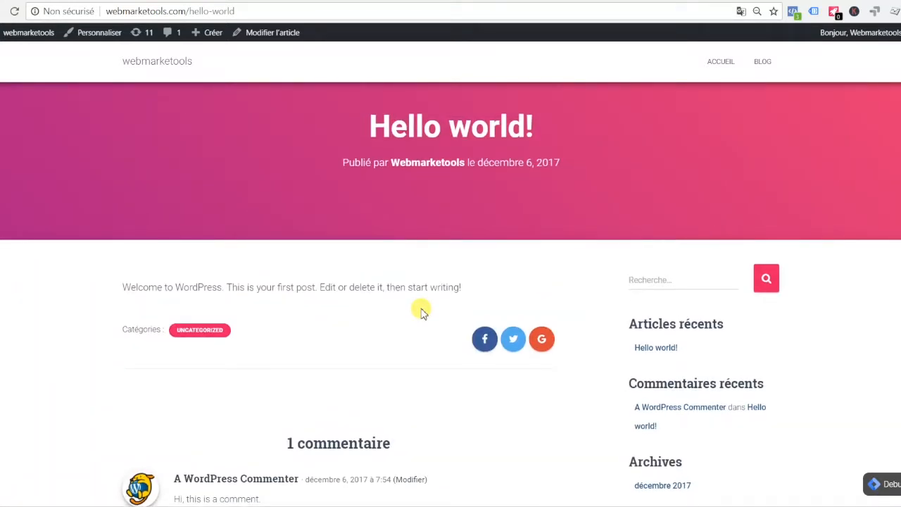
pyautogui.click(889, 485)
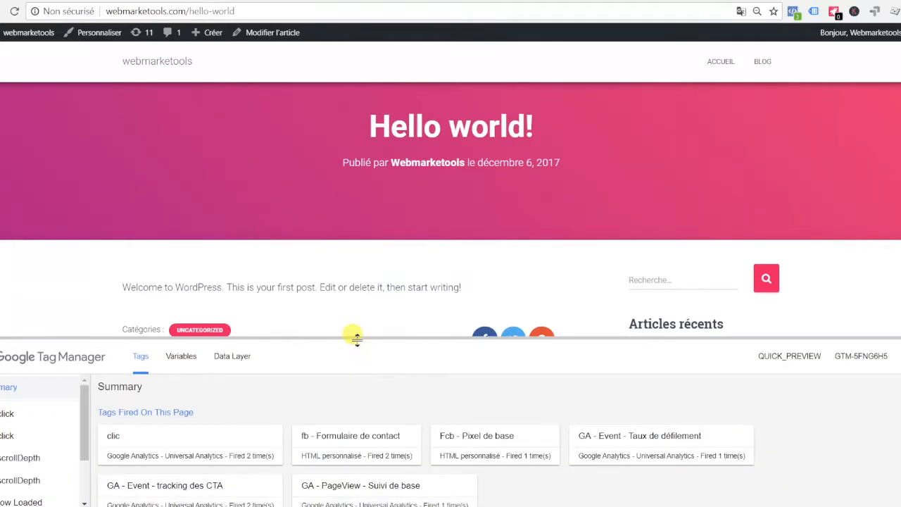
pyautogui.moveTo(354, 336); pyautogui.dragTo(350, 281)
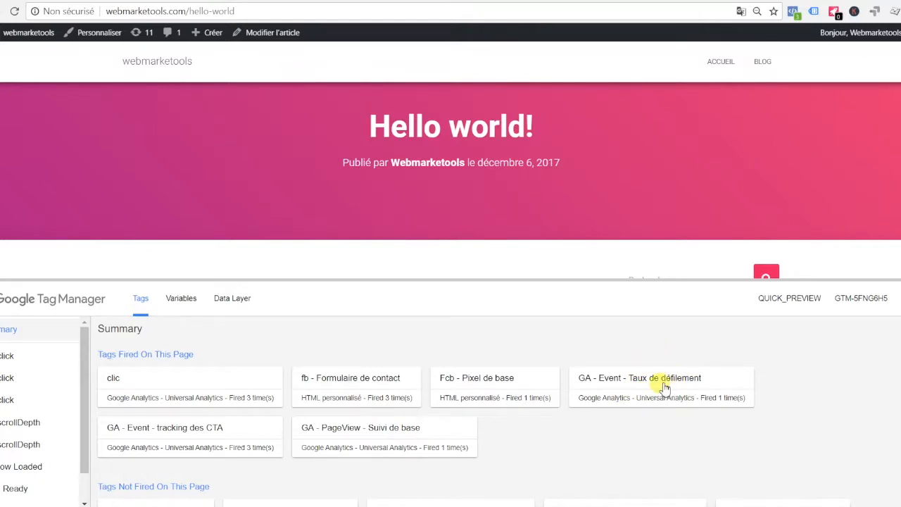
pyautogui.scroll(-5, 532, 196)
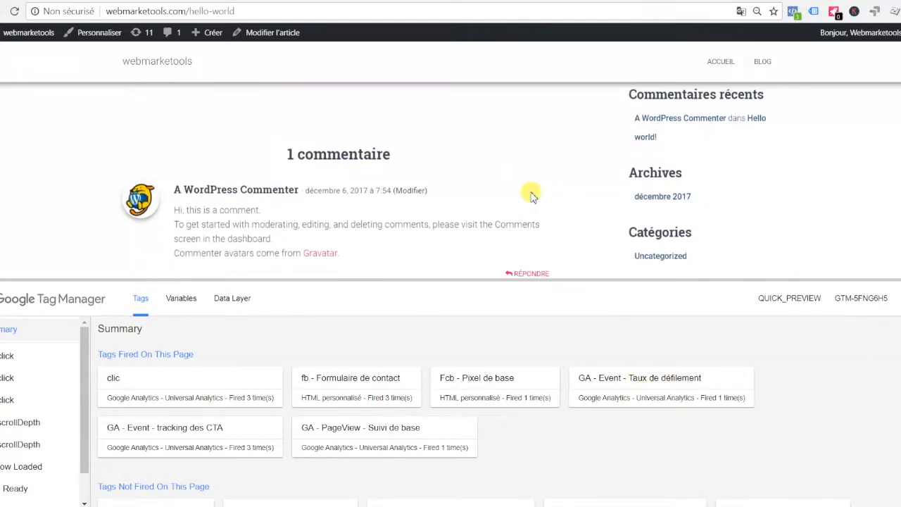
pyautogui.scroll(-2, 529, 193)
pyautogui.scroll(3, 529, 194)
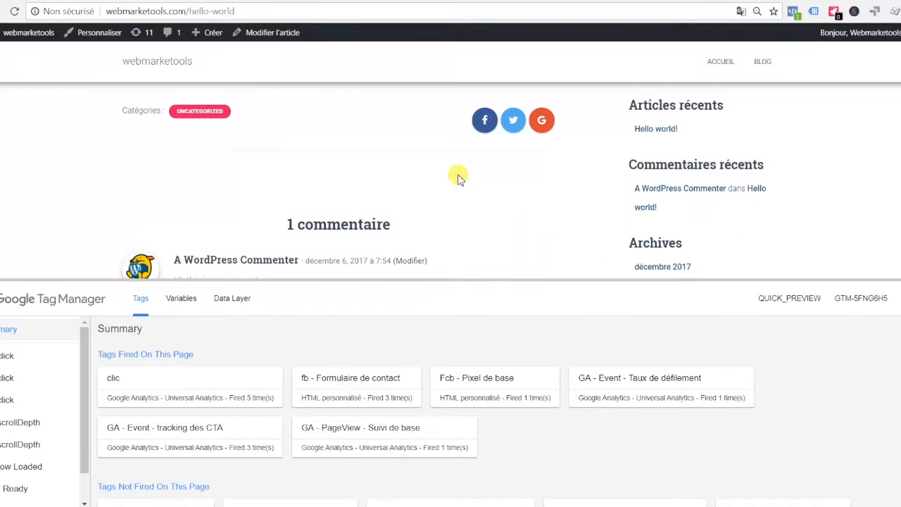
pyautogui.scroll(-2, 458, 178)
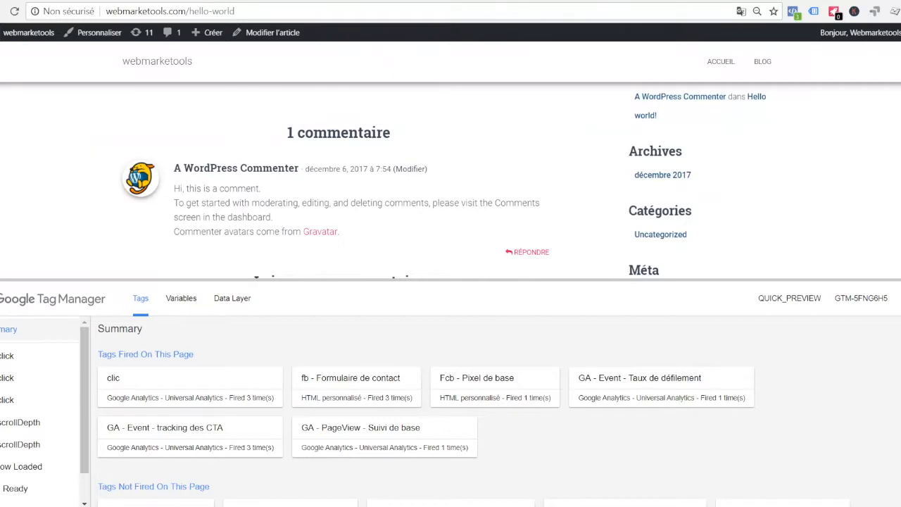
# Switch to the Google Tag Manager workspace and open the tag "GA - Event - Taux de défilement" from the tag list
pyautogui.click(21, 0)
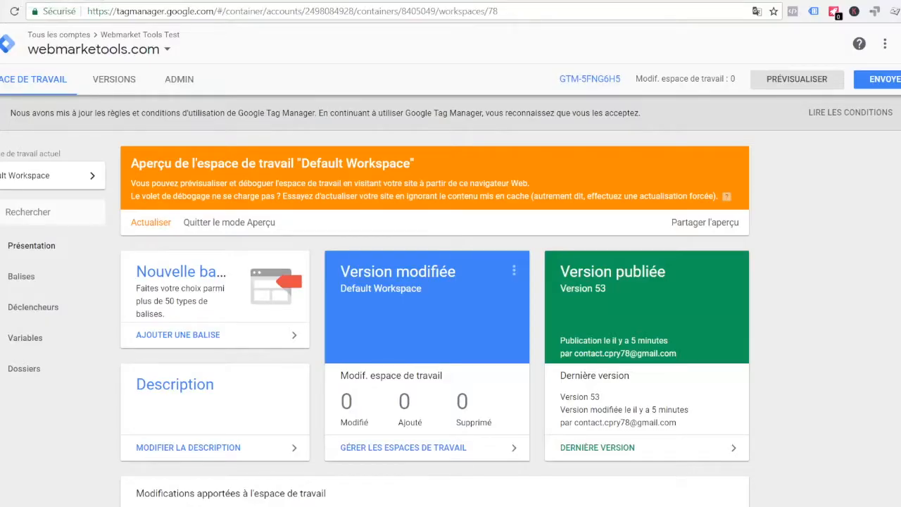
pyautogui.click(9, 280)
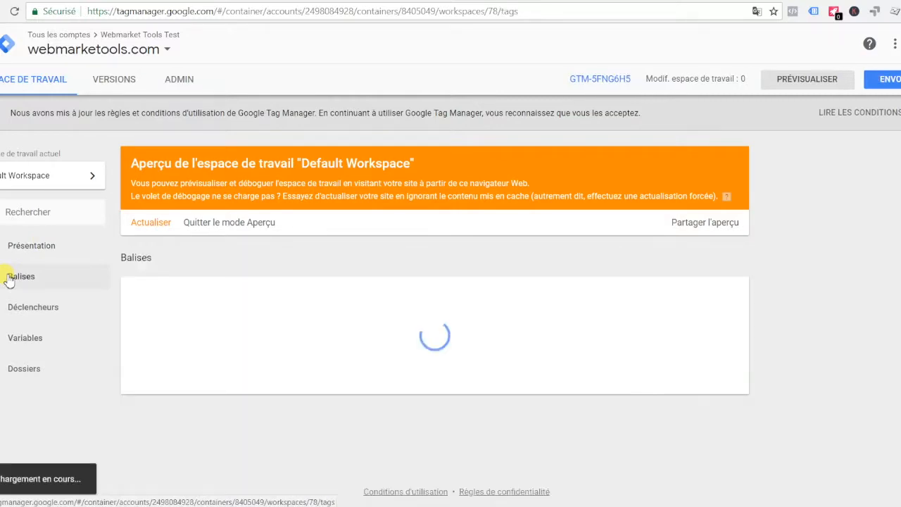
pyautogui.scroll(-2, 277, 349)
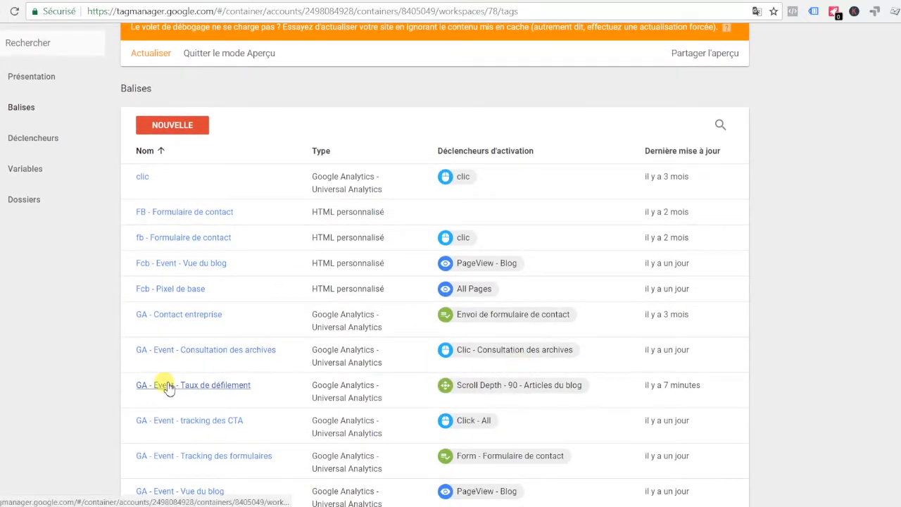
pyautogui.click(176, 385)
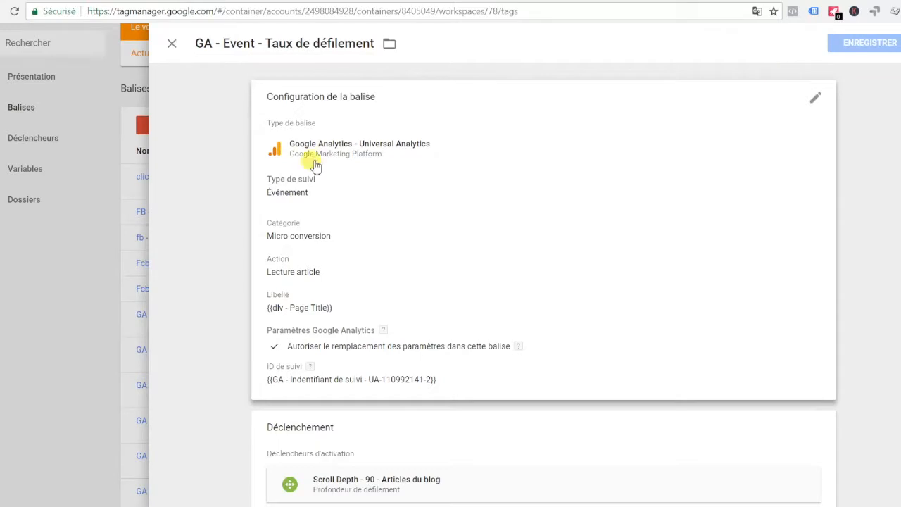
pyautogui.scroll(-1, 496, 398)
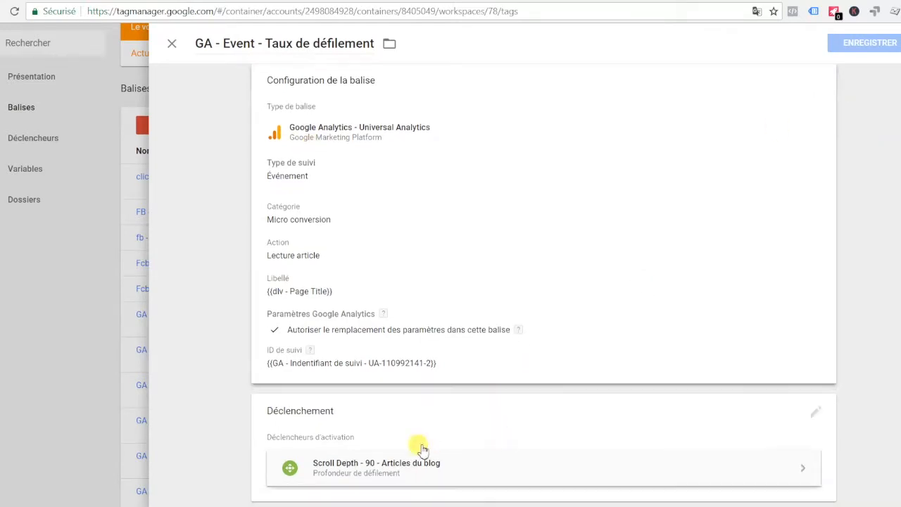
# Edit the tag's configuration and set its tracking type to Page vue
pyautogui.click(815, 87)
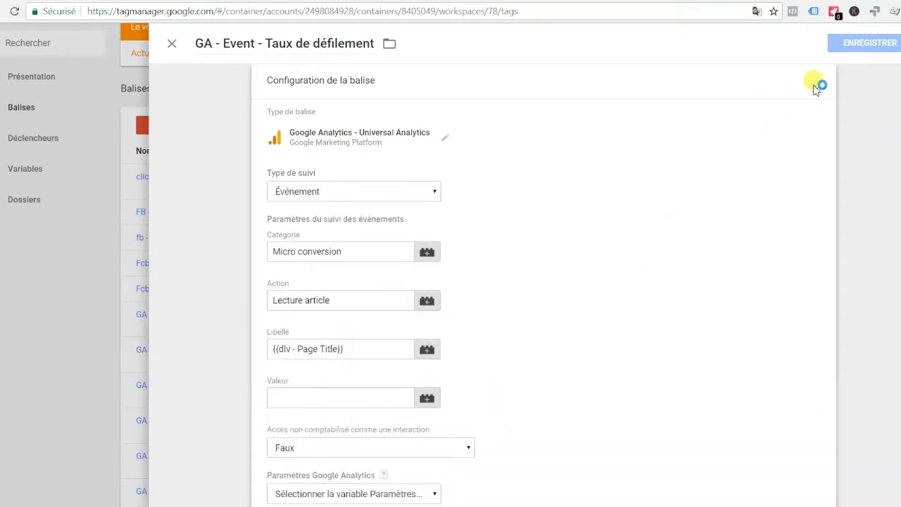
pyautogui.scroll(-2, 486, 124)
pyautogui.scroll(2, 567, 195)
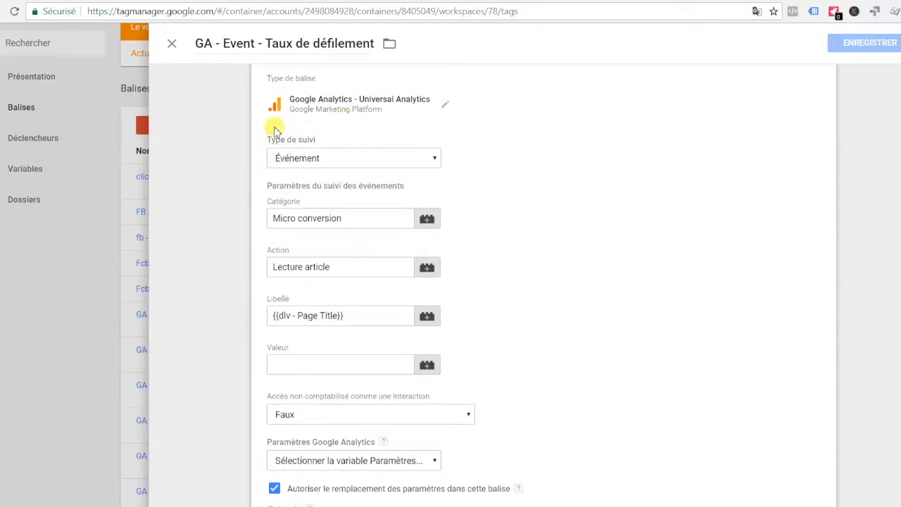
pyautogui.click(434, 160)
pyautogui.click(309, 176)
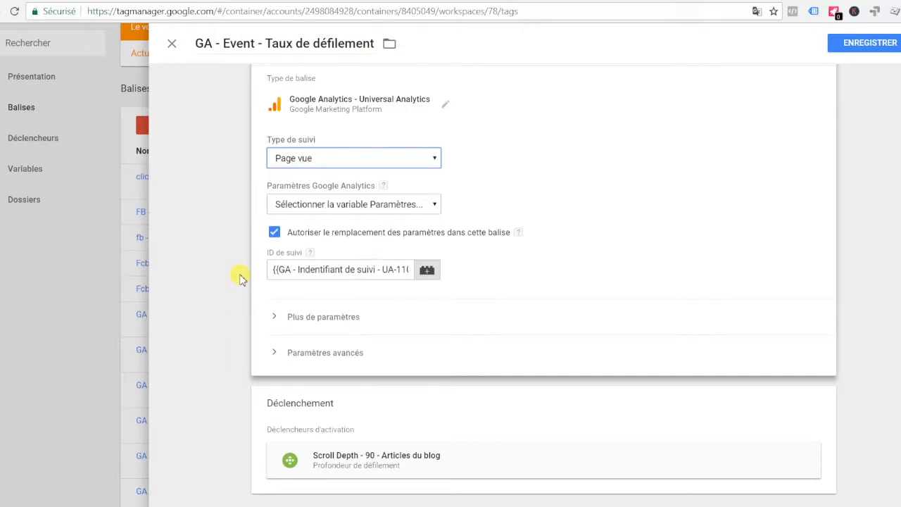
# Add a field named page to the tag's fields to set, within its additional settings
pyautogui.doubleClick(273, 318)
pyautogui.click(275, 322)
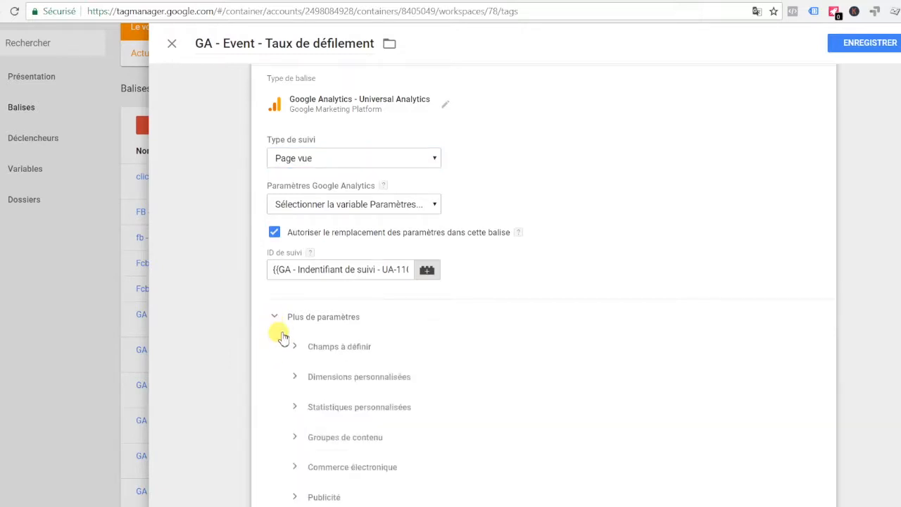
pyautogui.click(294, 348)
pyautogui.click(335, 387)
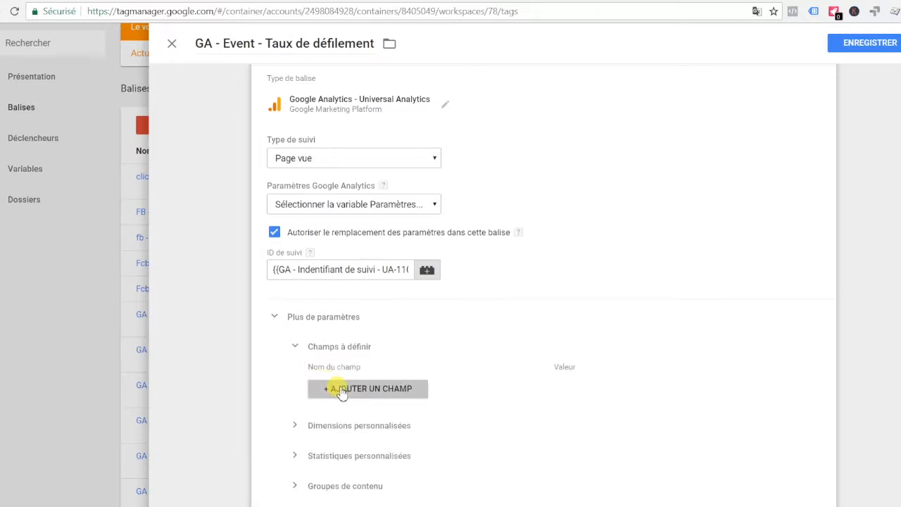
pyautogui.click(326, 393)
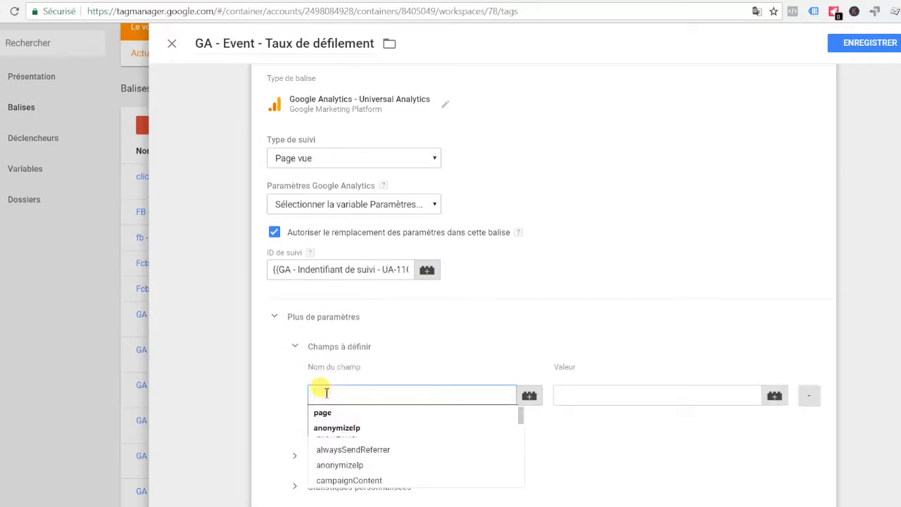
pyautogui.click(325, 415)
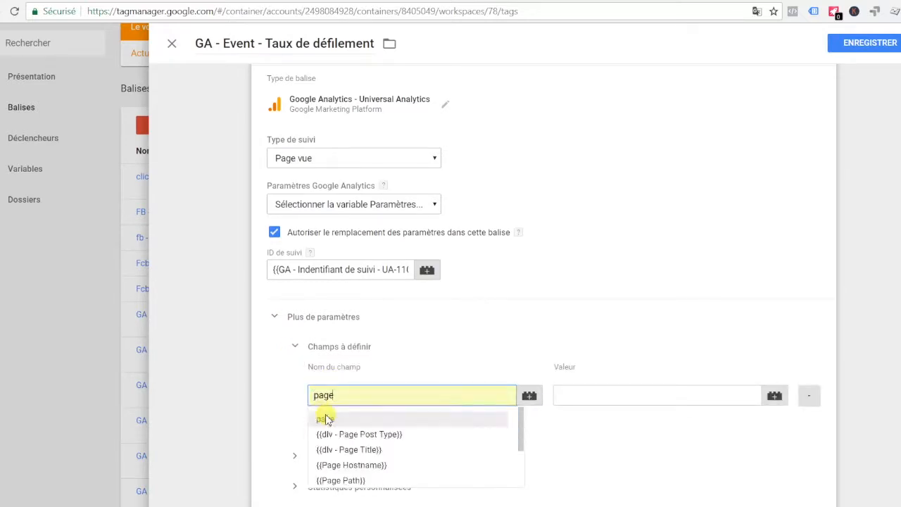
pyautogui.click(565, 399)
pyautogui.click(281, 324)
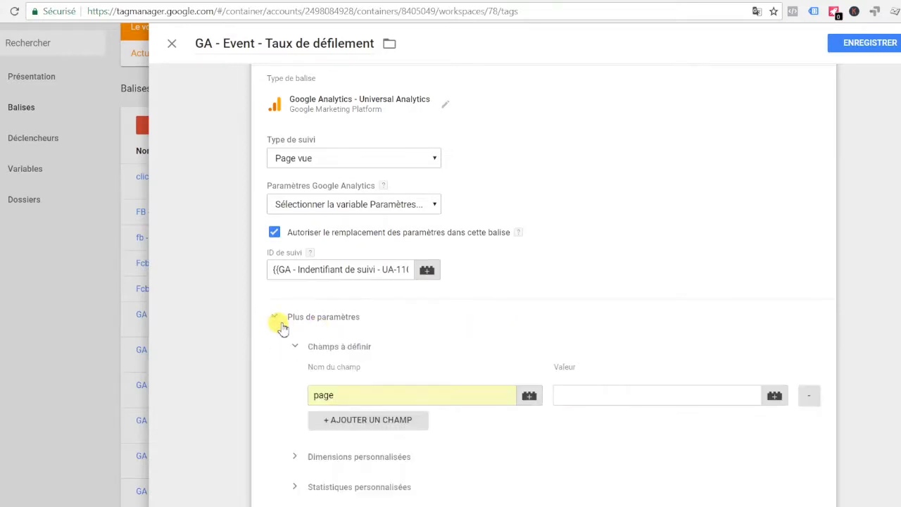
# Set the page field's value to /VirtualPageView/ArticleLu
pyautogui.click(565, 395)
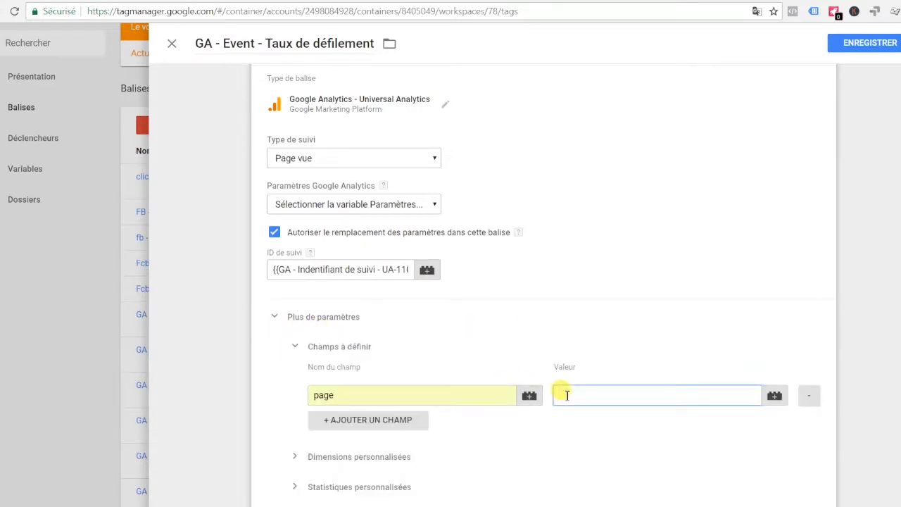
pyautogui.press('capslock')
pyautogui.write('/')
pyautogui.press('capslock')
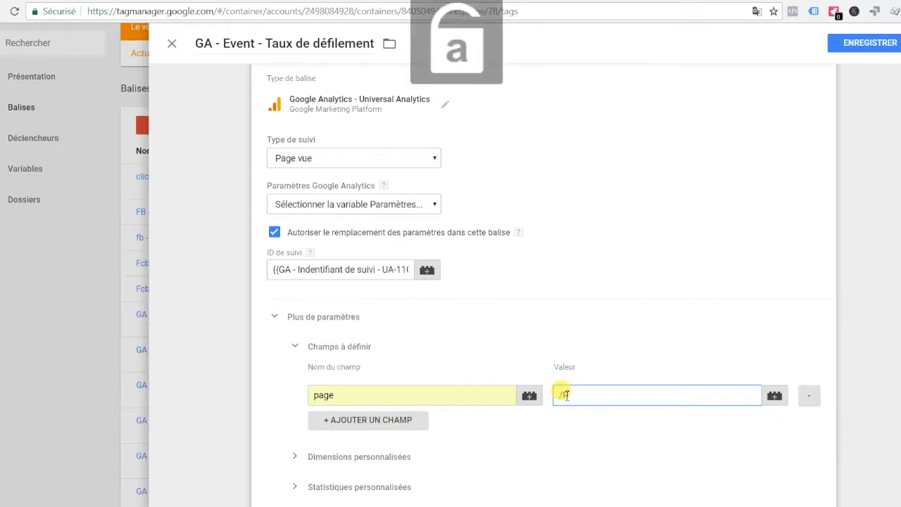
pyautogui.press('capslock')
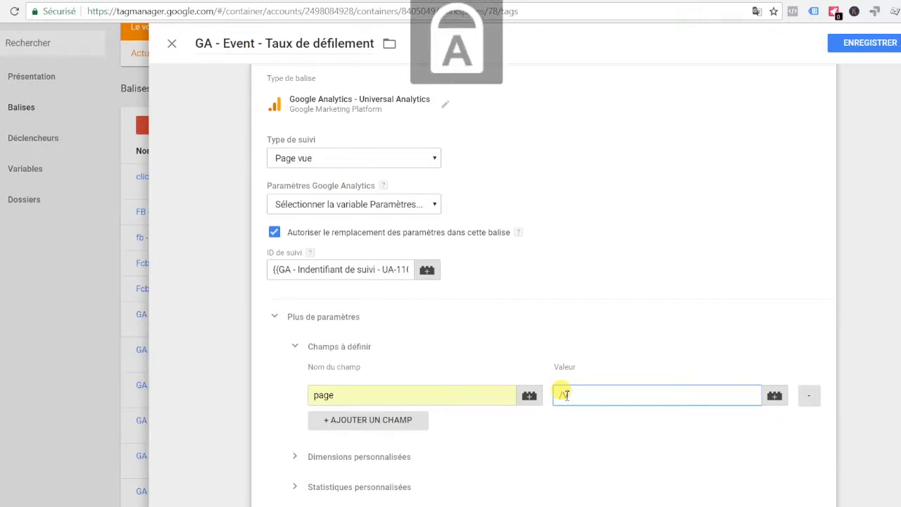
pyautogui.press('capslock')
pyautogui.write('VirtualPage')
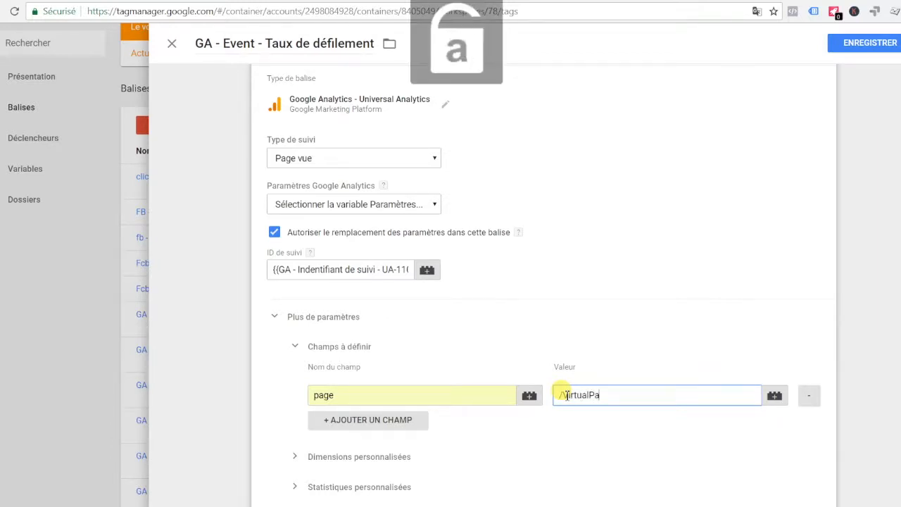
pyautogui.press('capslock')
pyautogui.write('VIEW')
pyautogui.press('capslock')
pyautogui.press('BackSpace')
pyautogui.press('BackSpace')
pyautogui.press('BackSpace')
pyautogui.write('iew')
pyautogui.press('capslock')
pyautogui.write('/')
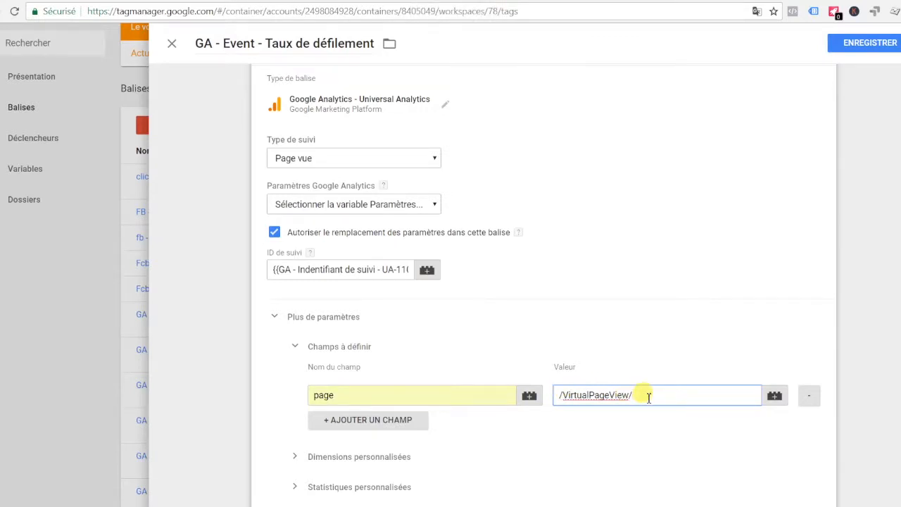
pyautogui.write('A')
pyautogui.press('capslock')
pyautogui.write('rti')
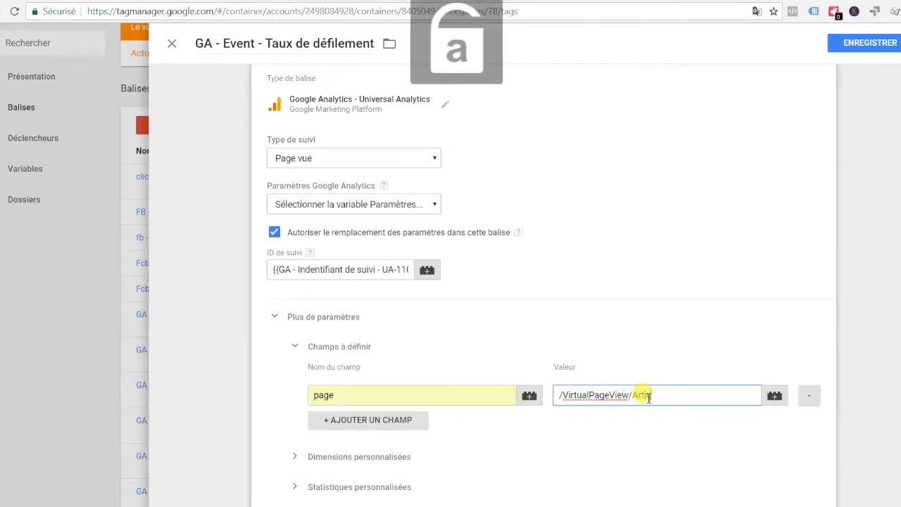
pyautogui.write('cl')
pyautogui.press('capslock')
pyautogui.write('eL')
pyautogui.press('capslock')
pyautogui.write('u')
# Add a second field named title to the tag's fields to set
pyautogui.click(373, 420)
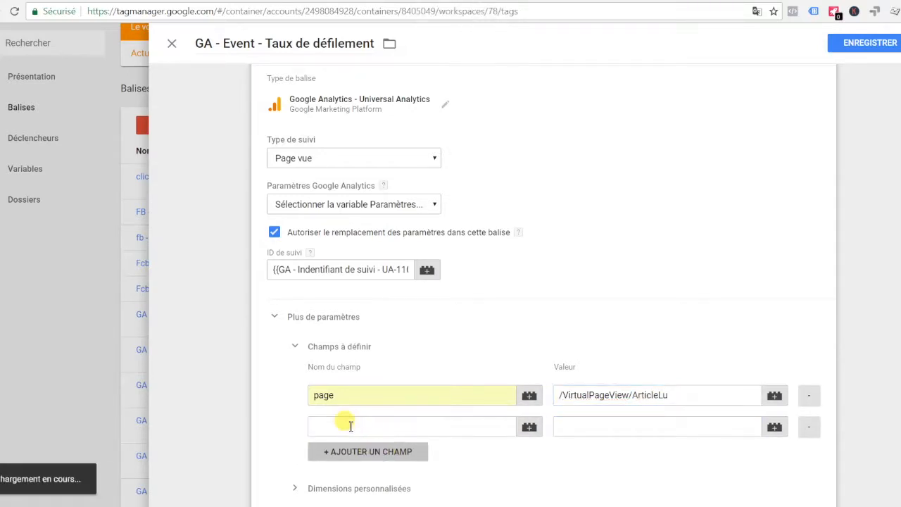
pyautogui.click(350, 425)
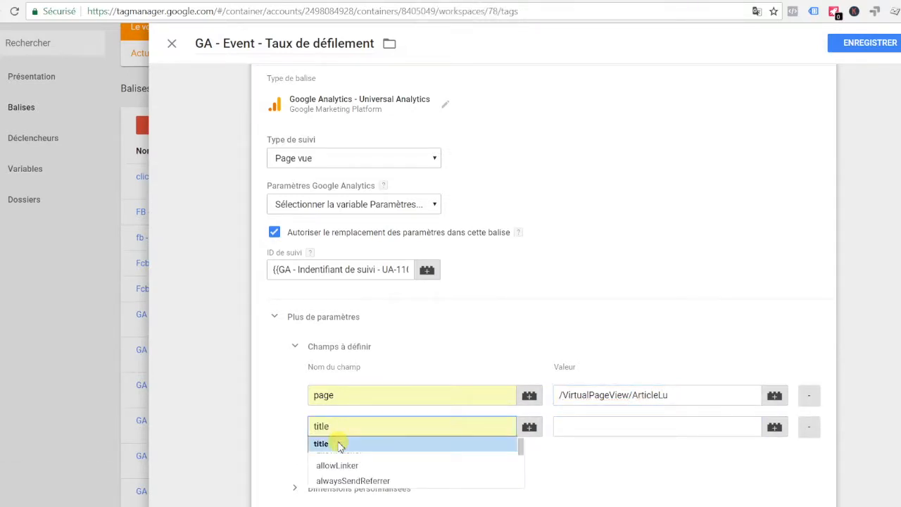
pyautogui.click(338, 443)
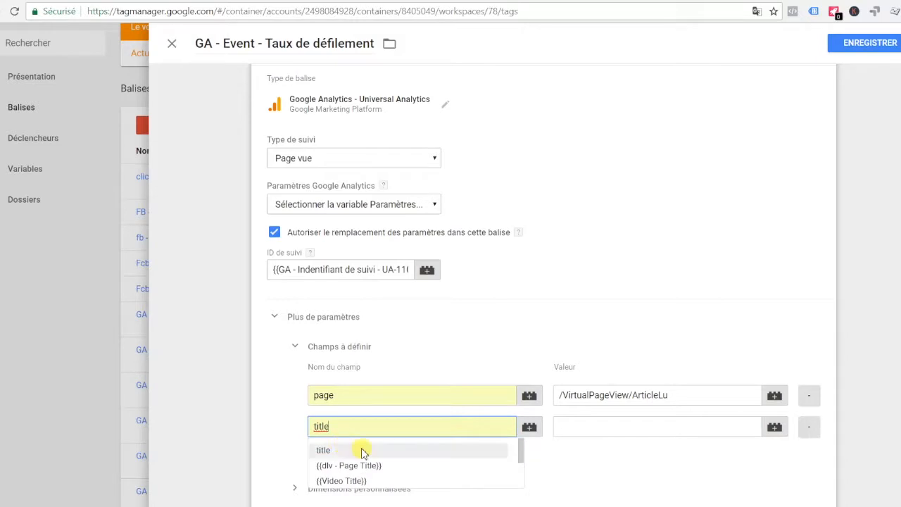
pyautogui.click(562, 480)
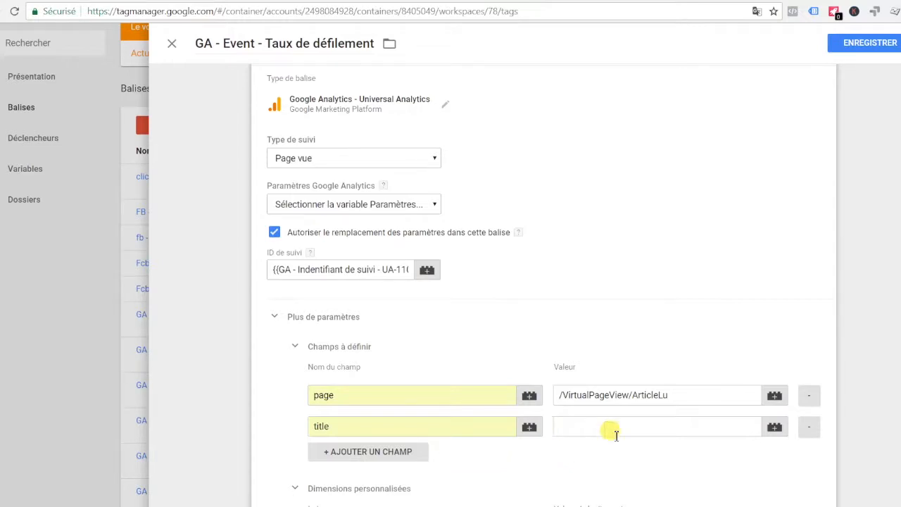
# Set the title field's value to {{dlv - Page Title}} - Article Lu, inserting the page title variable, and collapse the additional settings
pyautogui.click(774, 427)
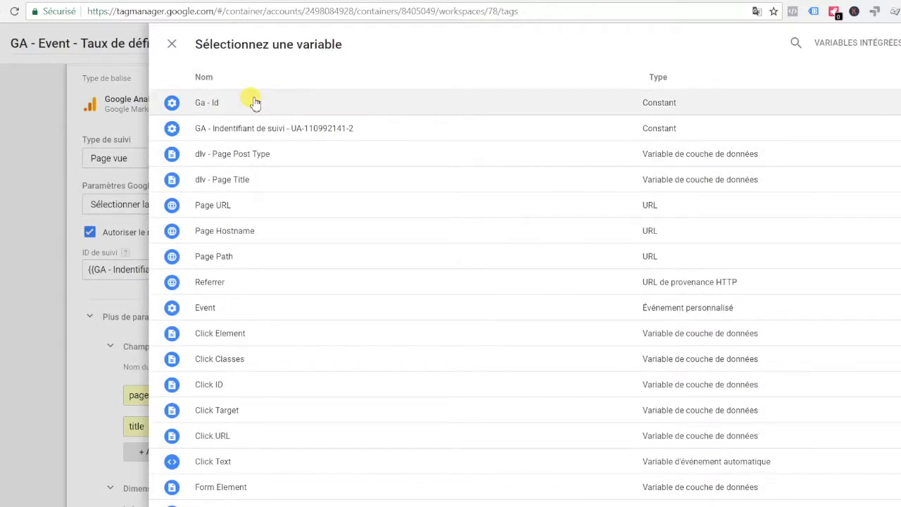
pyautogui.click(214, 179)
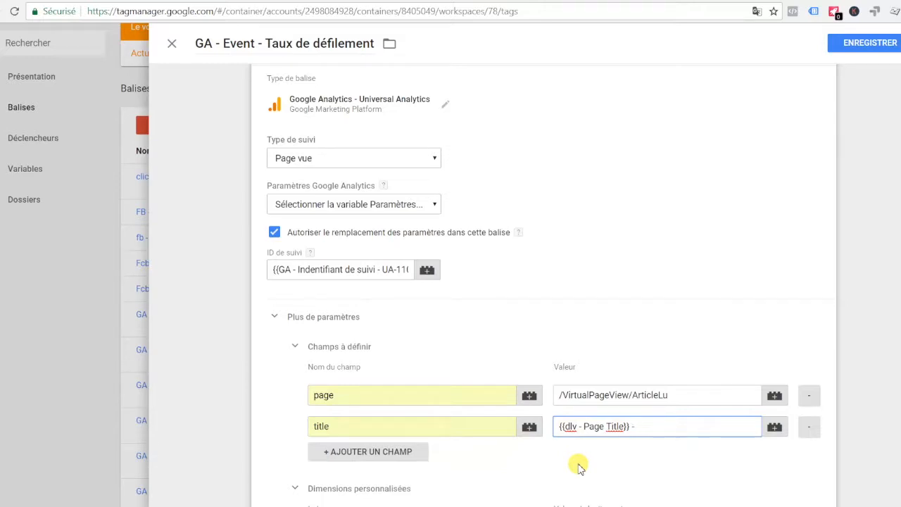
pyautogui.write('Arti')
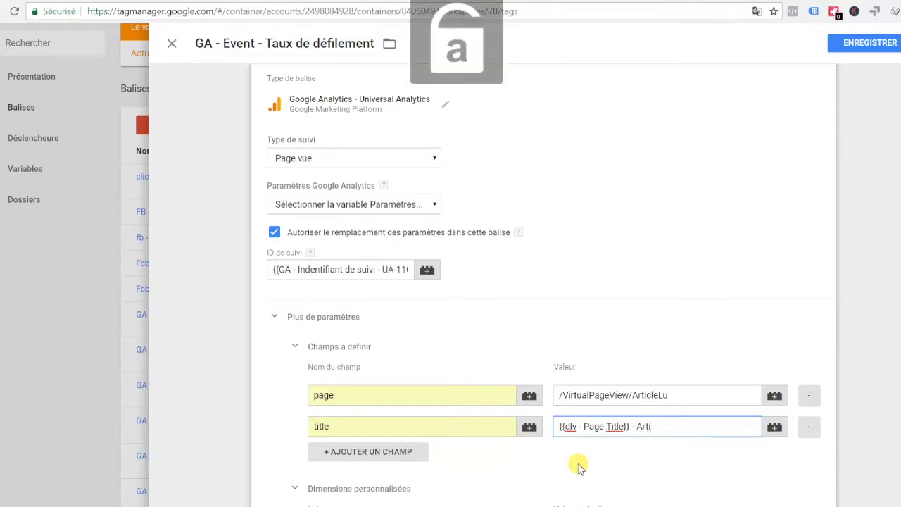
pyautogui.write('cle Lu')
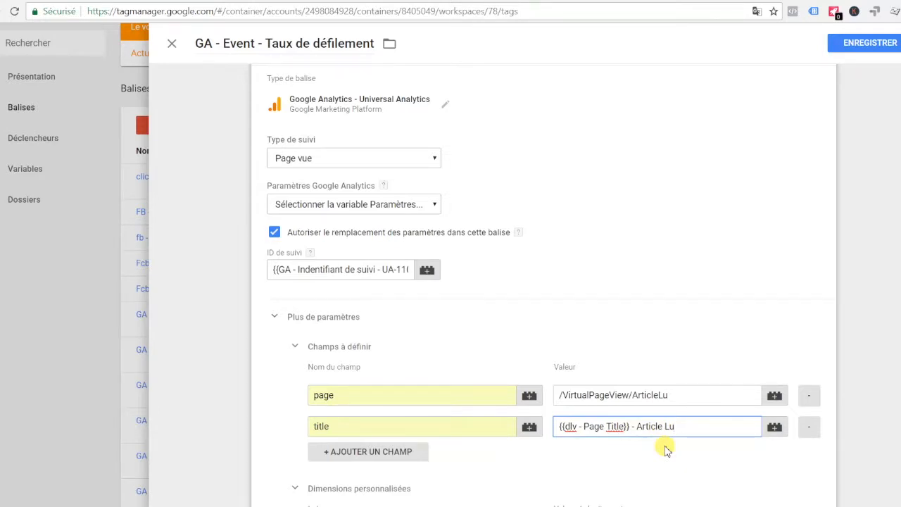
pyautogui.click(496, 316)
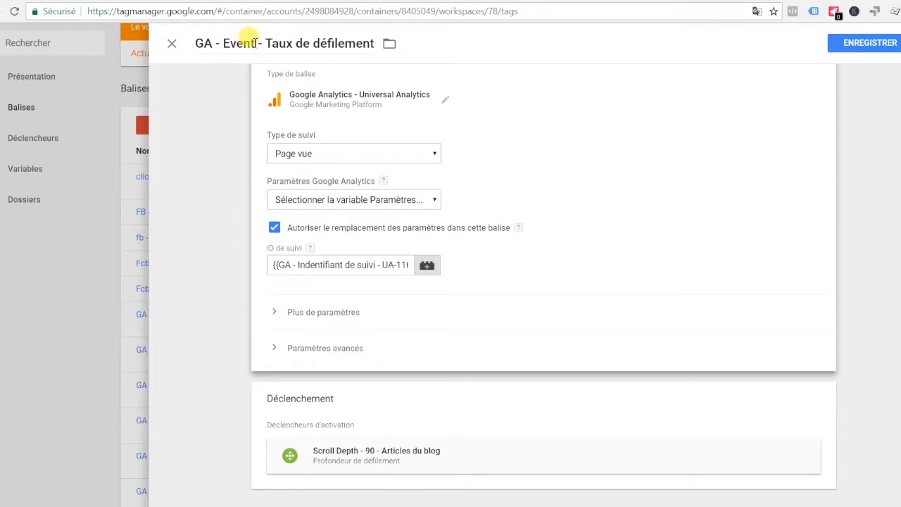
# Rename the tag as "GA - Virtual PageView - Taux de défilement" and save it
pyautogui.click(338, 43)
pyautogui.press('BackSpace')
pyautogui.press('BackSpace')
pyautogui.press('BackSpace')
pyautogui.press('BackSpace')
pyautogui.press('BackSpace')
pyautogui.press('capslock')
pyautogui.write('V')
pyautogui.press('capslock')
pyautogui.write('irtual pa')
pyautogui.press('BackSpace')
pyautogui.press('BackSpace')
pyautogui.press('capslock')
pyautogui.write('P')
pyautogui.press('capslock')
pyautogui.write('age')
pyautogui.press('capslock')
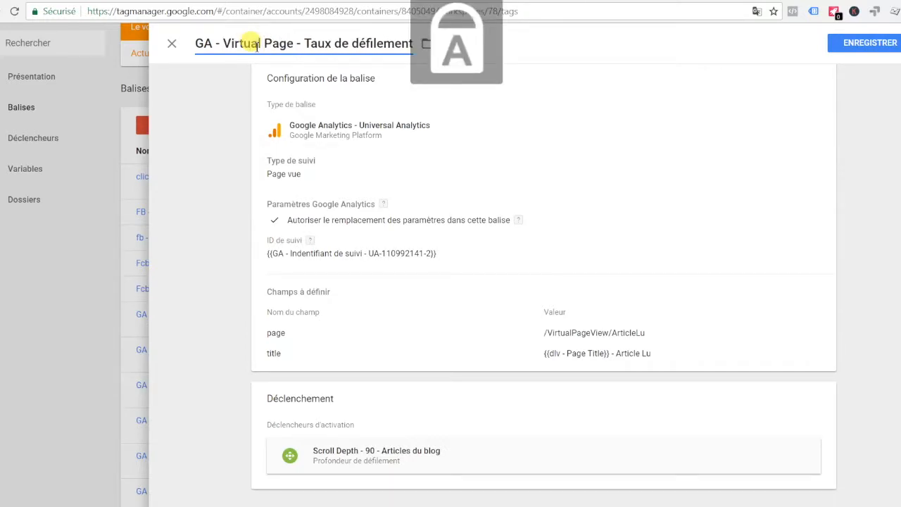
pyautogui.write('V')
pyautogui.press('capslock')
pyautogui.write('iew')
pyautogui.click(846, 52)
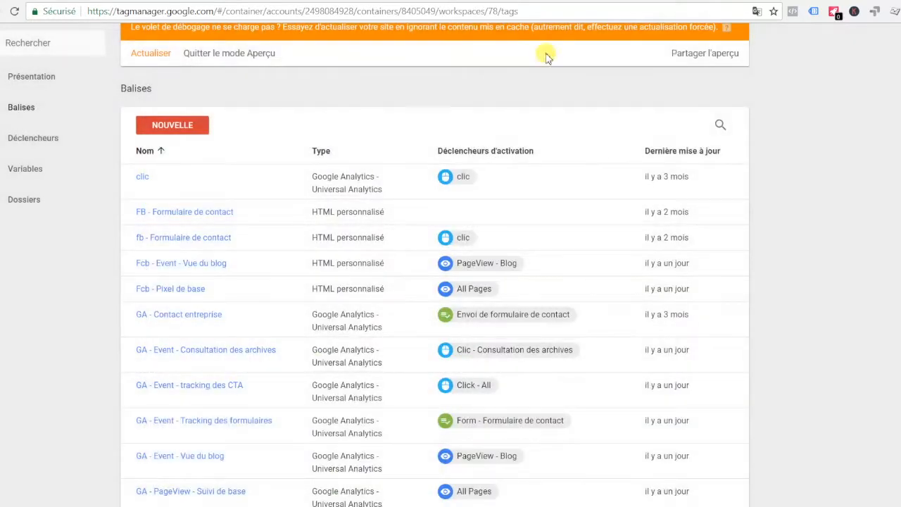
# Refresh the workspace preview and reload the hello-world article on webmarketools.com to test the tag
pyautogui.scroll(3, 344, 68)
pyautogui.click(135, 224)
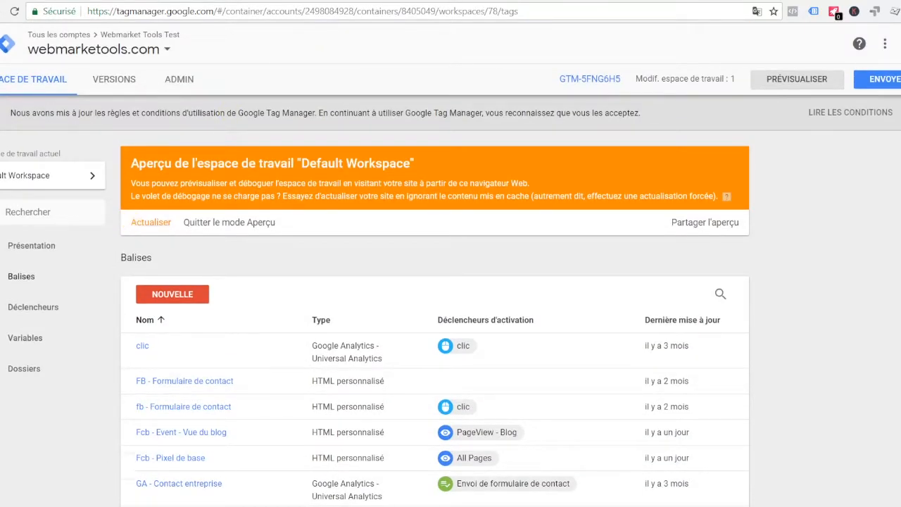
pyautogui.click(386, 1)
pyautogui.click(368, 13)
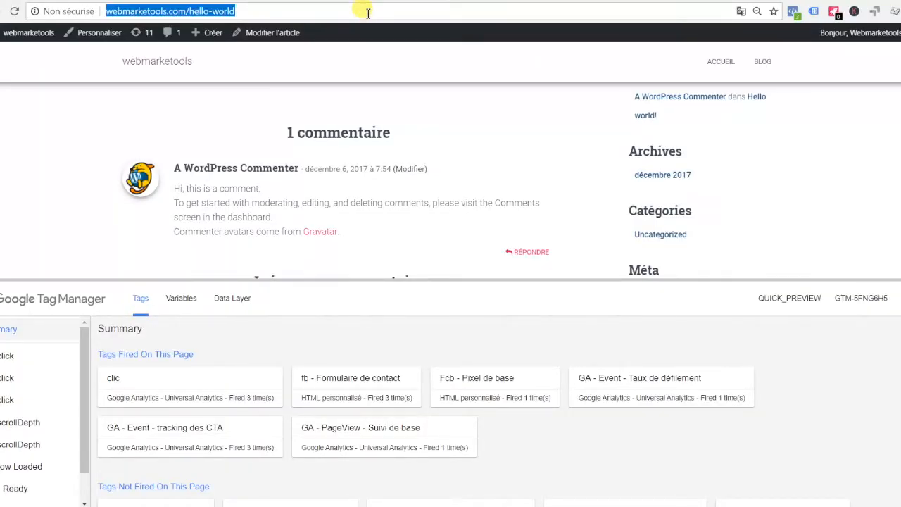
pyautogui.press('Return')
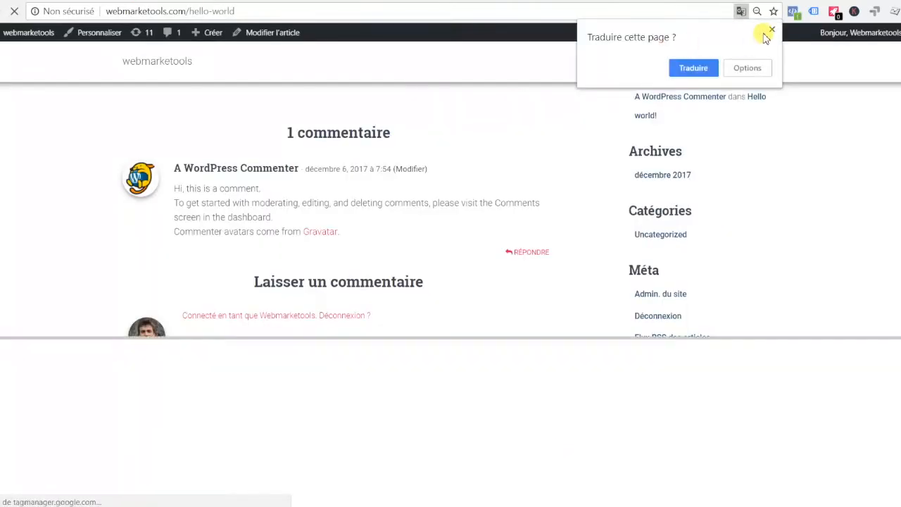
pyautogui.click(771, 30)
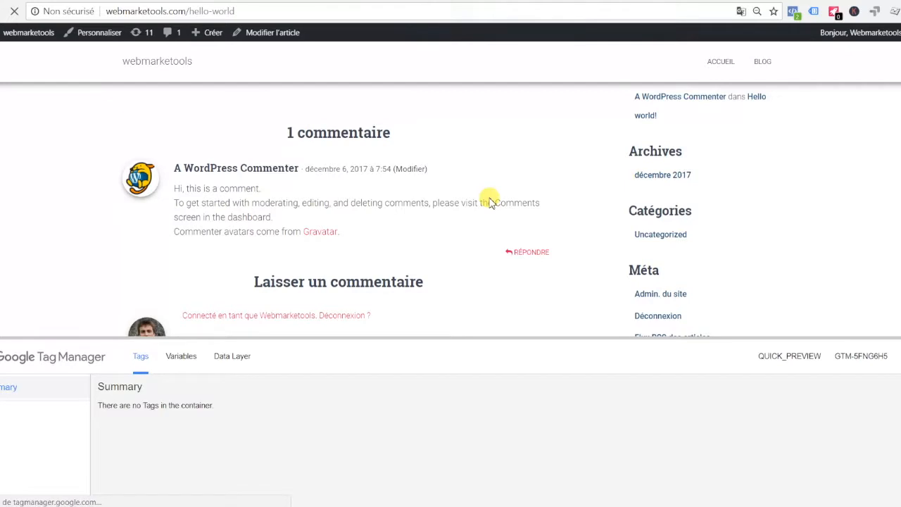
pyautogui.scroll(5, 488, 197)
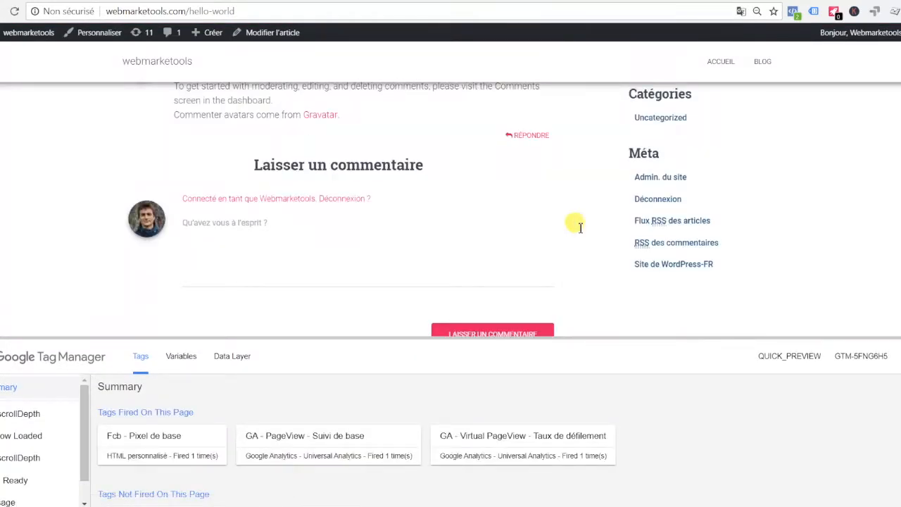
# Inspect the virtual page view tag's properties in the debug pane and check the real-time content report in Google Analytics
pyautogui.click(489, 437)
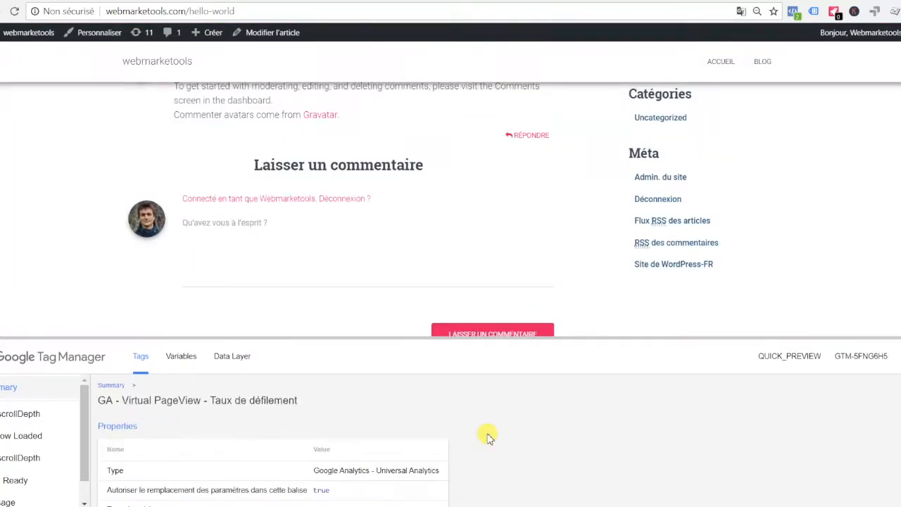
pyautogui.scroll(-2, 345, 415)
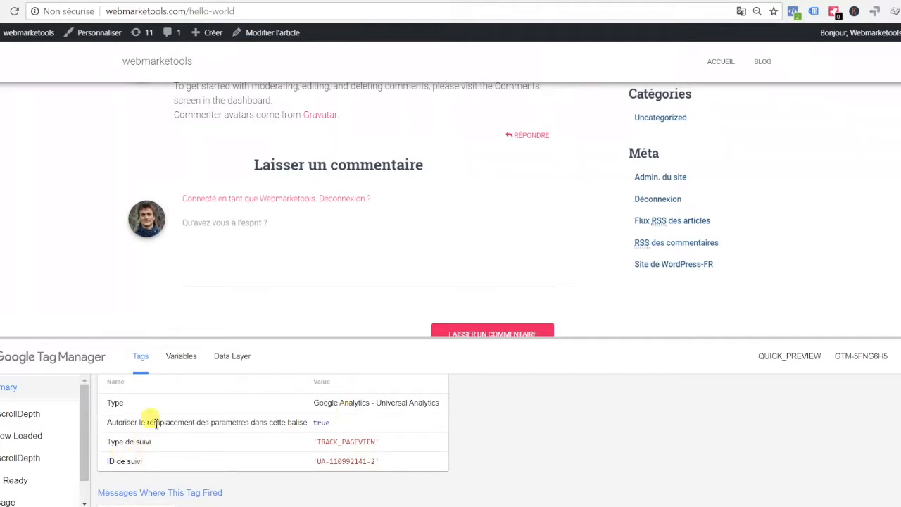
pyautogui.scroll(2, 226, 422)
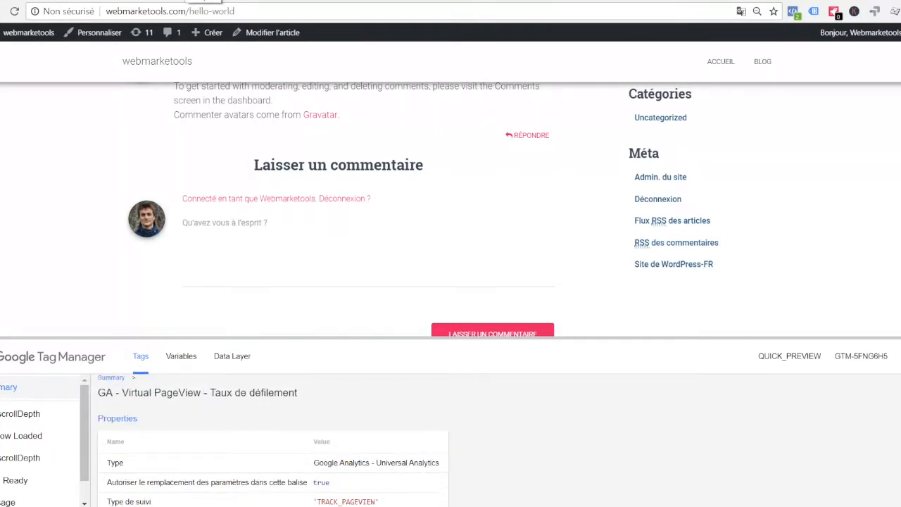
pyautogui.click(188, 1)
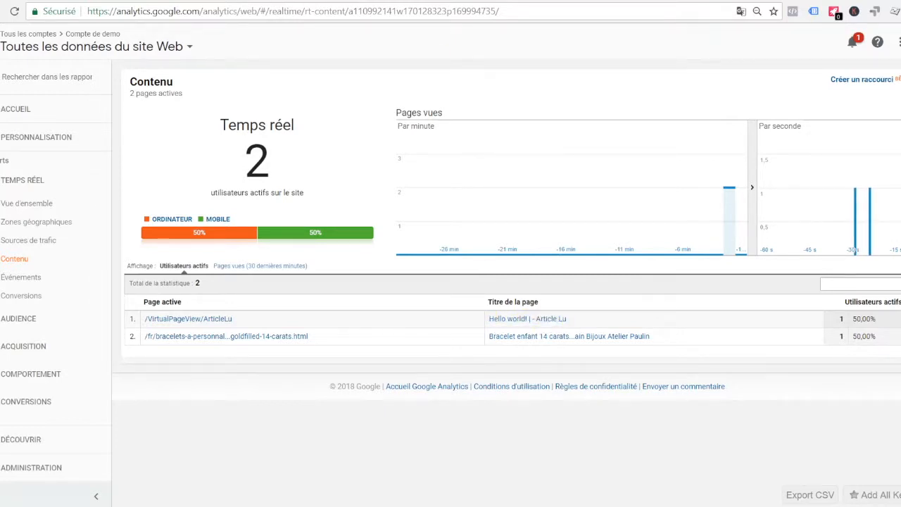
# Return to the hello-world article and post the comment "Merci Beaucoup"
pyautogui.click(505, 1)
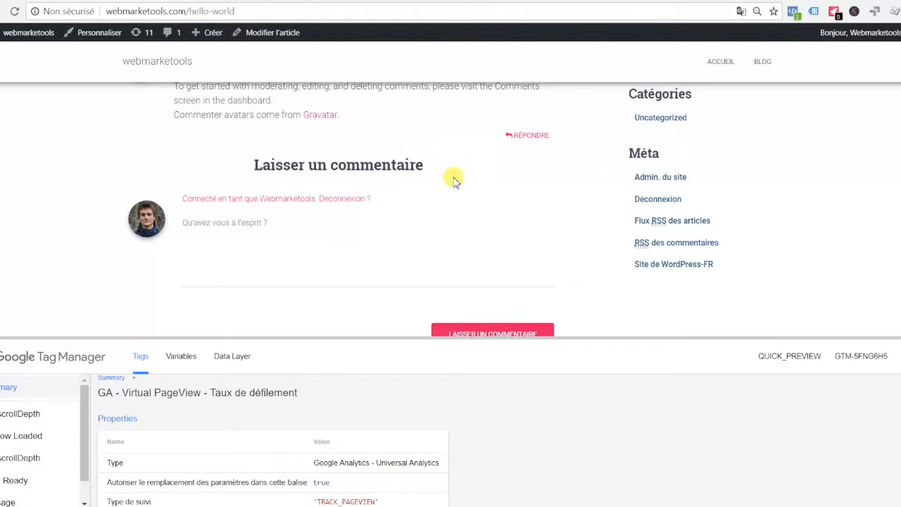
pyautogui.click(206, 243)
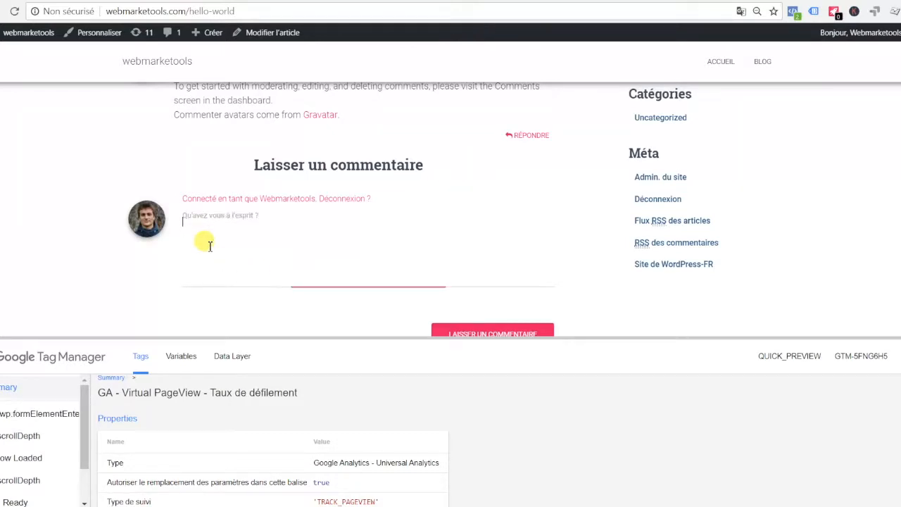
pyautogui.press('capslock')
pyautogui.write('H')
pyautogui.press('capslock')
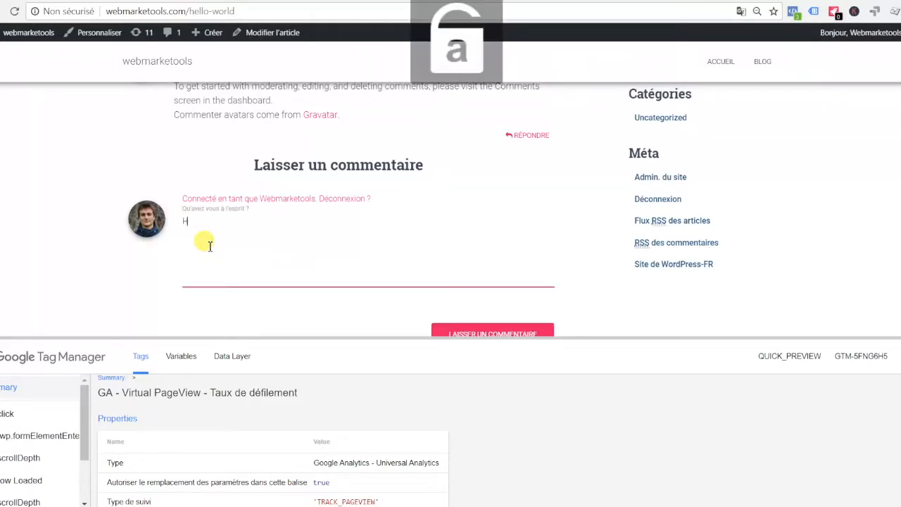
pyautogui.press('BackSpace')
pyautogui.press('capslock')
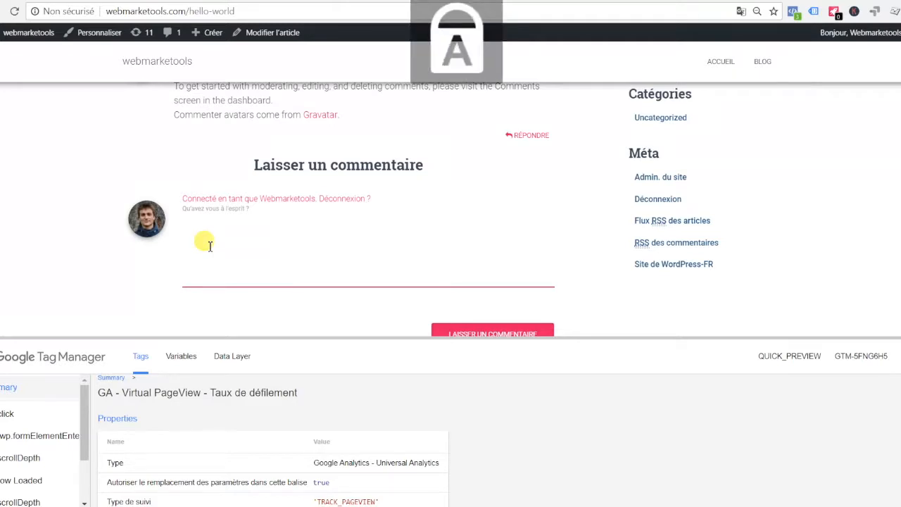
pyautogui.write('M')
pyautogui.press('capslock')
pyautogui.write('erci')
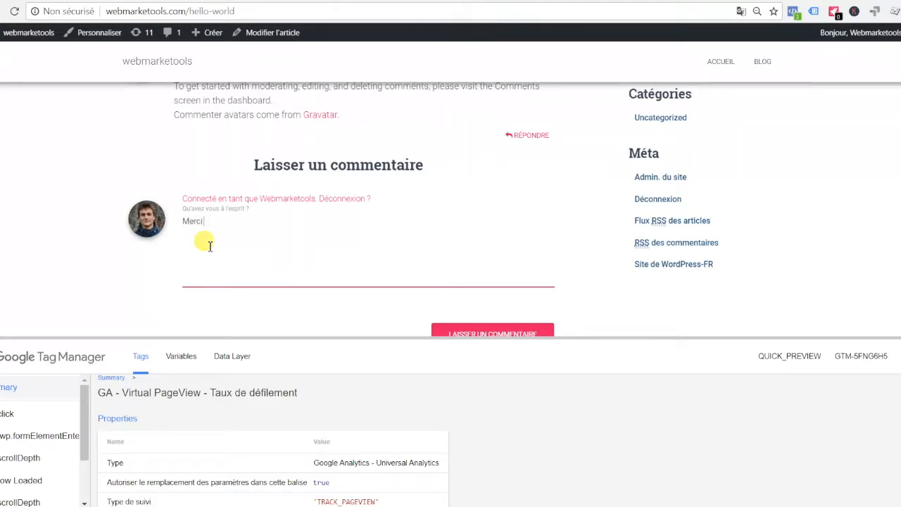
pyautogui.press('capslock')
pyautogui.write('B')
pyautogui.press('capslock')
pyautogui.write('eaucoup')
pyautogui.click(468, 337)
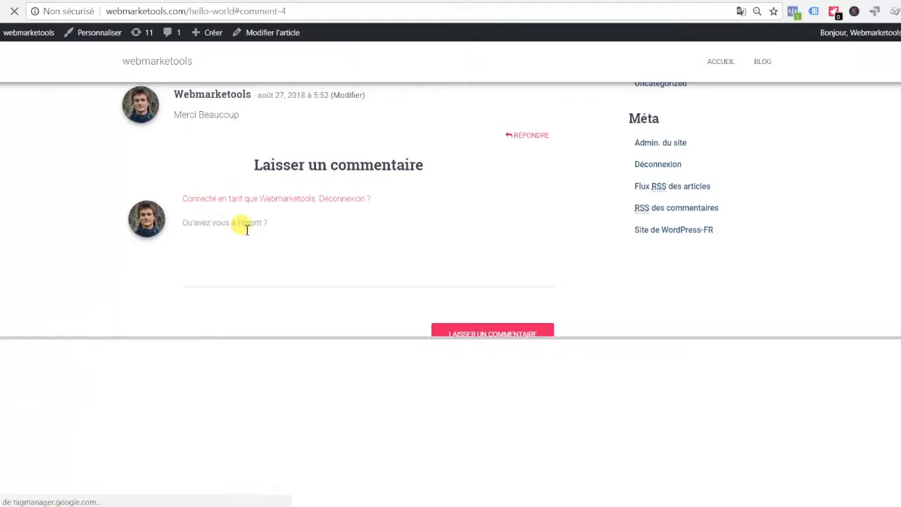
# Submit the comment "Merci Beaucoup" a second time and go back to the article page
pyautogui.click(197, 234)
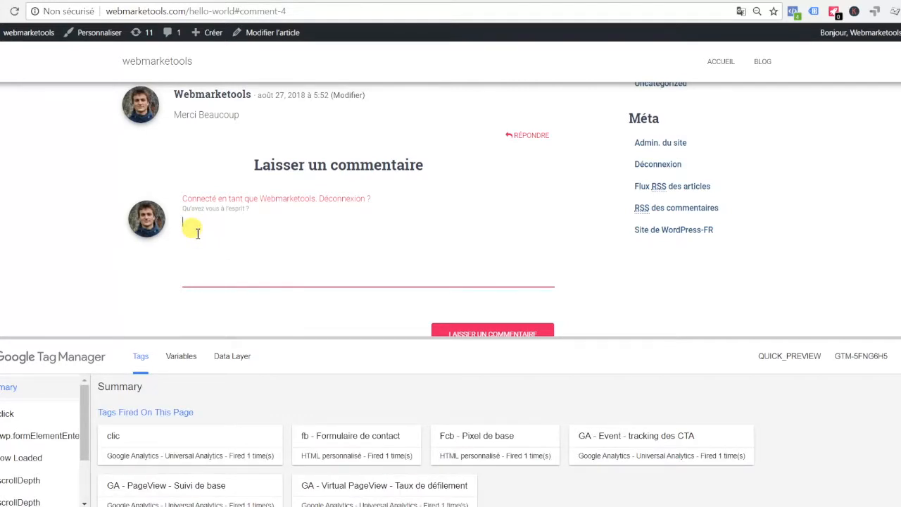
pyautogui.press('capslock')
pyautogui.write('M')
pyautogui.press('capslock')
pyautogui.write('erci B')
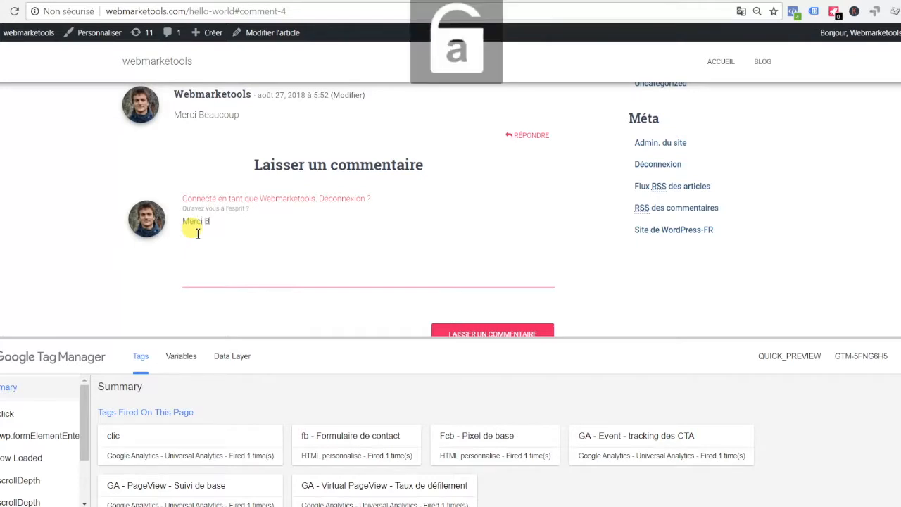
pyautogui.write('eaucoup')
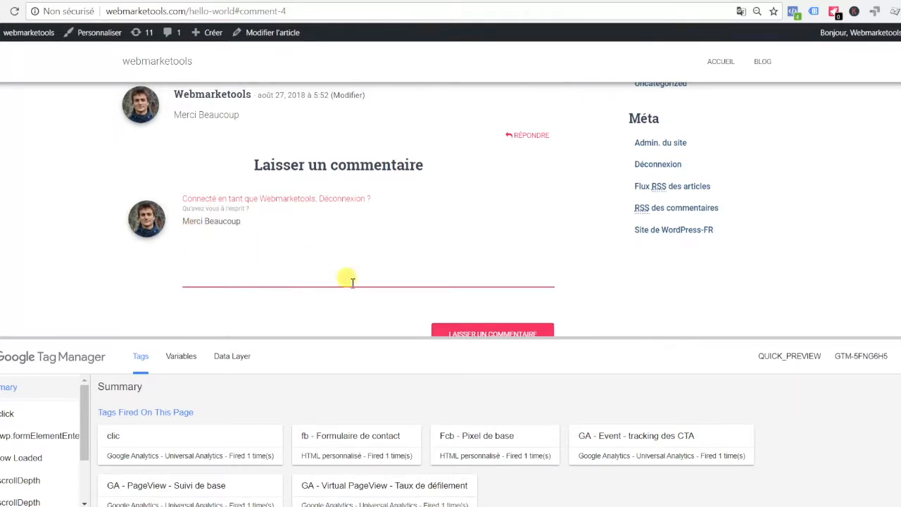
pyautogui.click(456, 335)
pyautogui.hotkey('alt', 'Left')
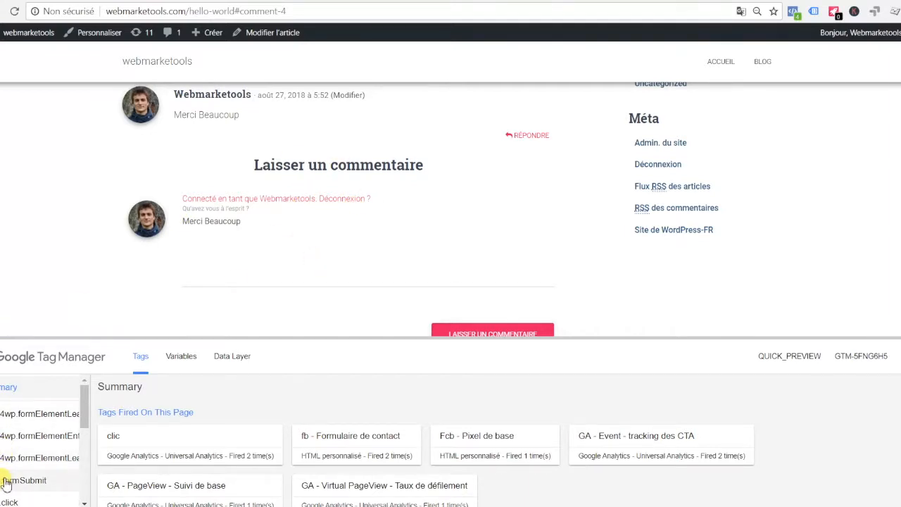
# Examine the variables of the gtm.formSubmit event in the debug pane, enlarging the pane to read the click and form values
pyautogui.click(6, 483)
pyautogui.click(179, 358)
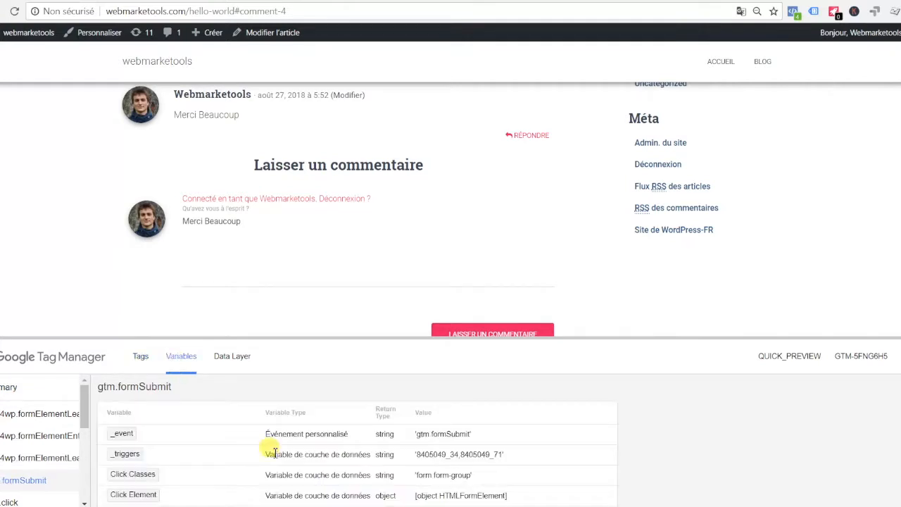
pyautogui.scroll(-2, 271, 447)
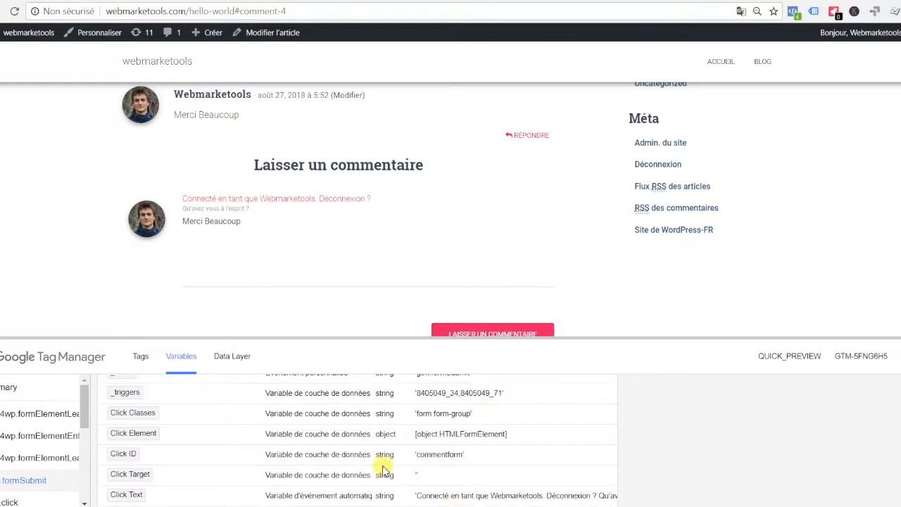
pyautogui.scroll(-3, 384, 468)
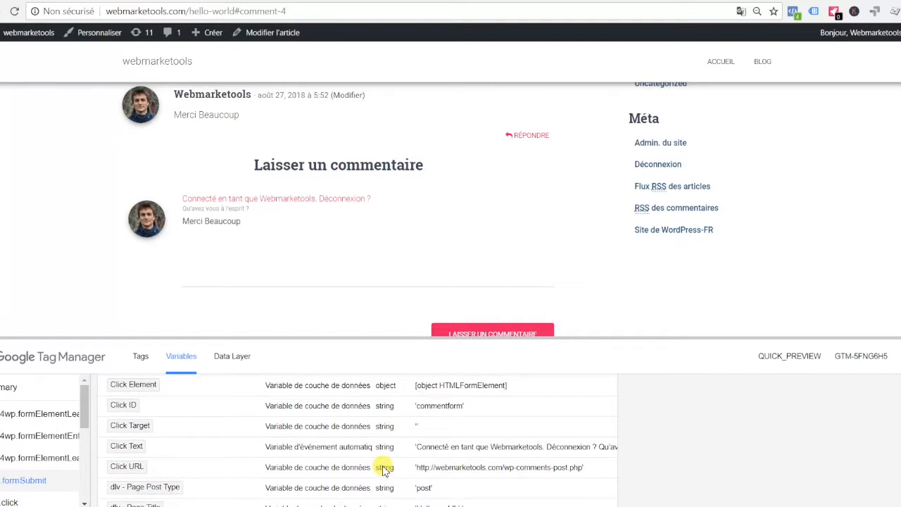
pyautogui.moveTo(368, 337); pyautogui.dragTo(361, 241)
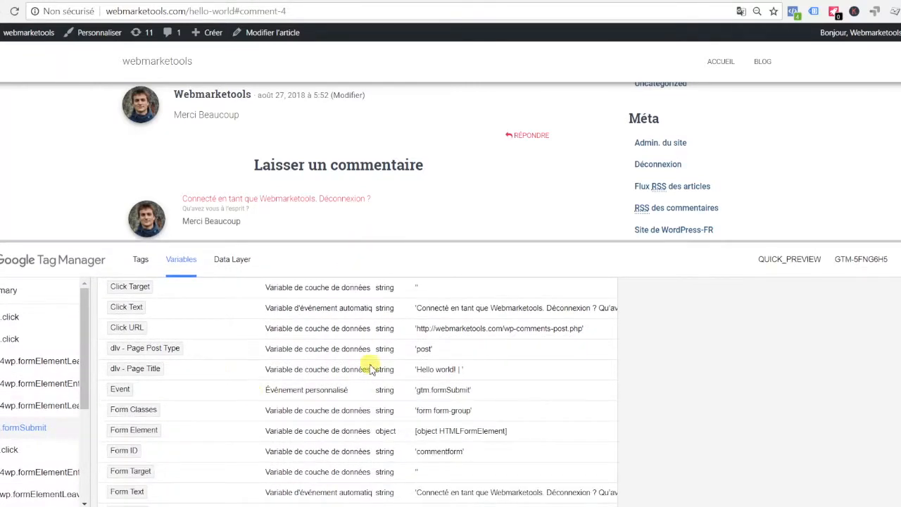
pyautogui.scroll(1, 369, 365)
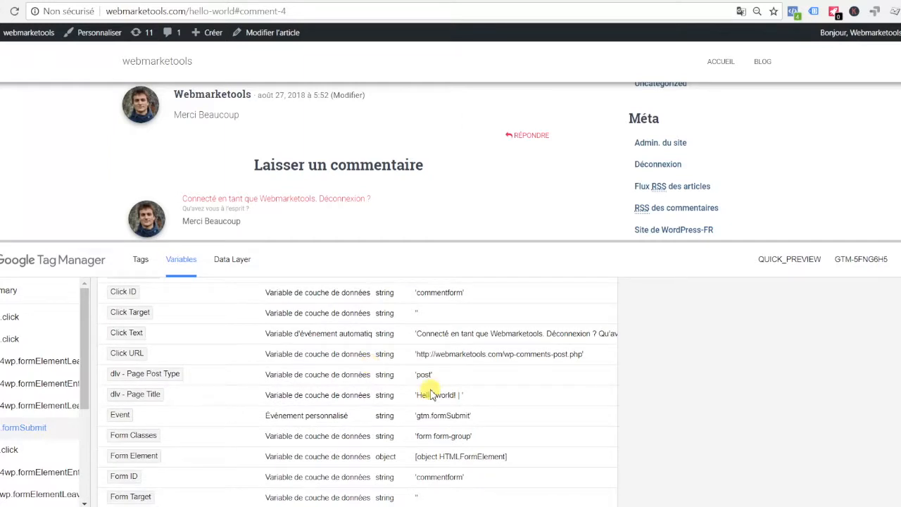
# Pick out the Form ID value of the gtm.formSubmit event in the debug pane and return to the Tag Manager workspace
pyautogui.scroll(-2, 430, 394)
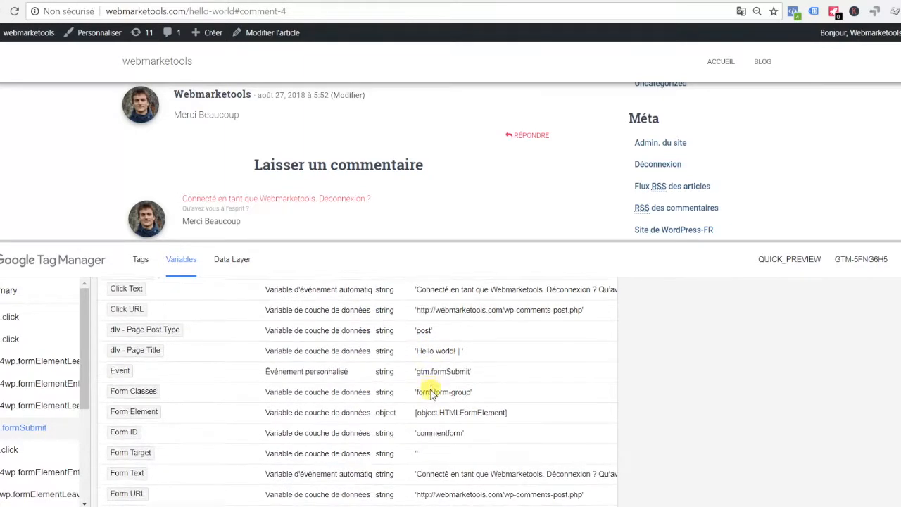
pyautogui.doubleClick(449, 432)
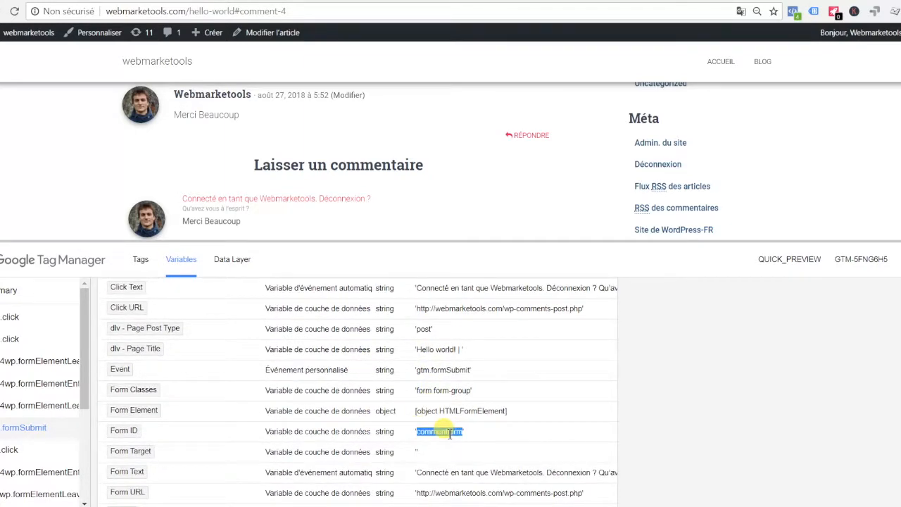
pyautogui.click(36, 2)
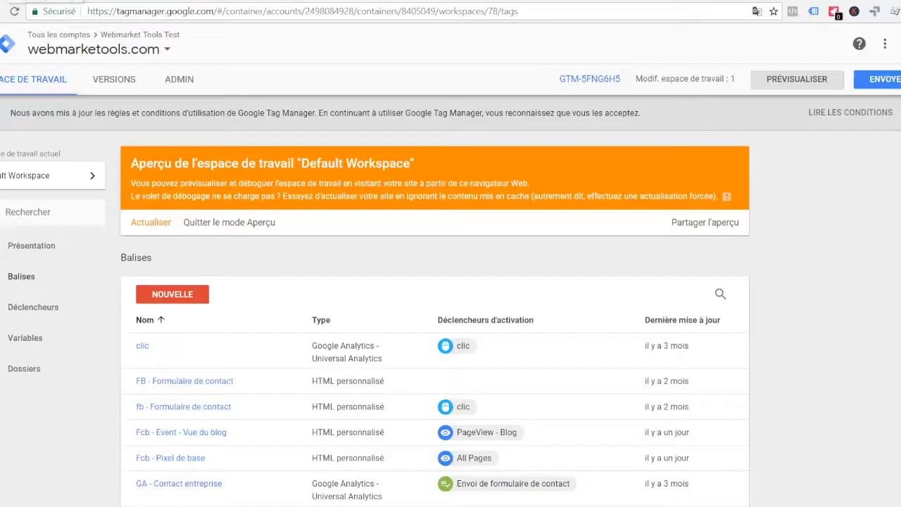
# Create a new trigger in the container and name it "Form - Commentaire blog"
pyautogui.click(22, 314)
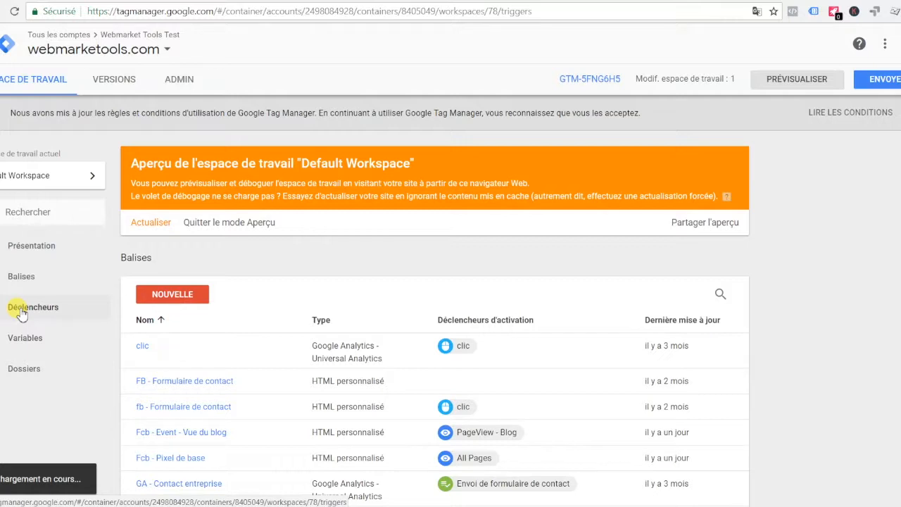
pyautogui.click(189, 296)
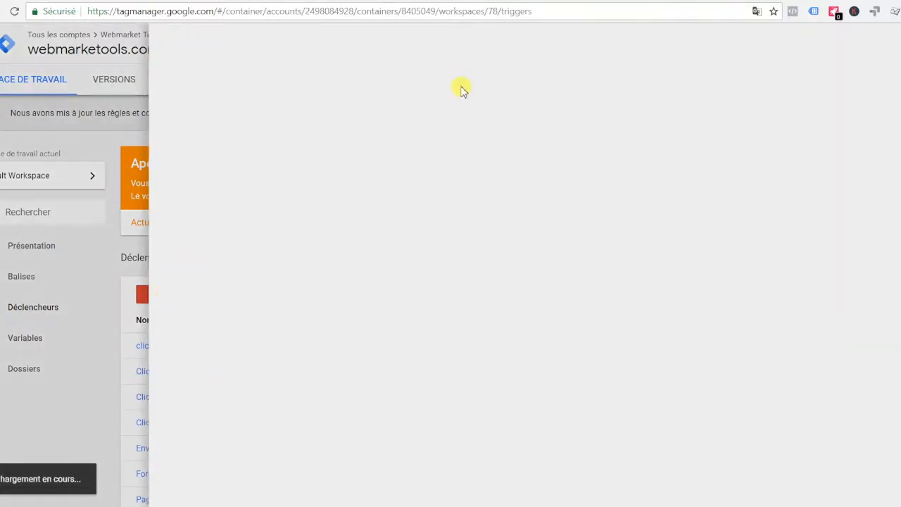
pyautogui.click(230, 43)
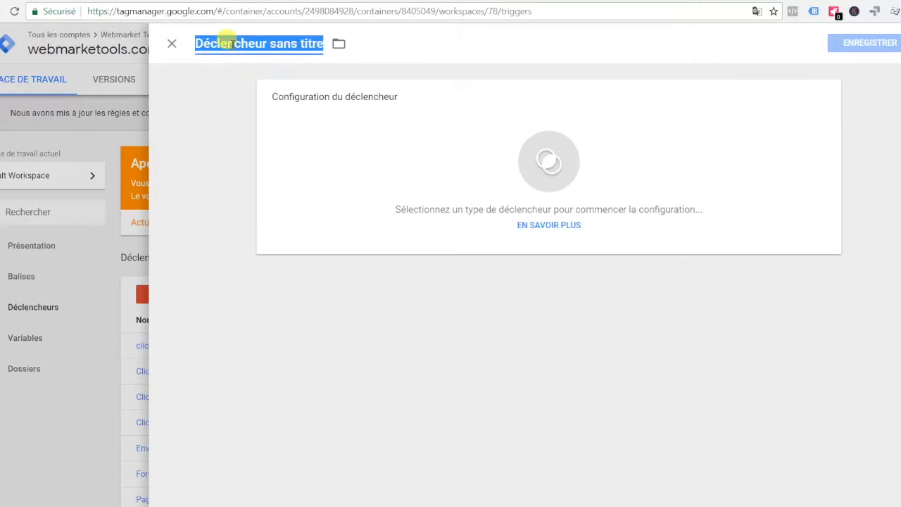
pyautogui.press('BackSpace')
pyautogui.press('capslock')
pyautogui.write('F')
pyautogui.press('capslock')
pyautogui.write('orm -')
pyautogui.press('capslock')
pyautogui.write('C')
pyautogui.press('capslock')
pyautogui.write('omment')
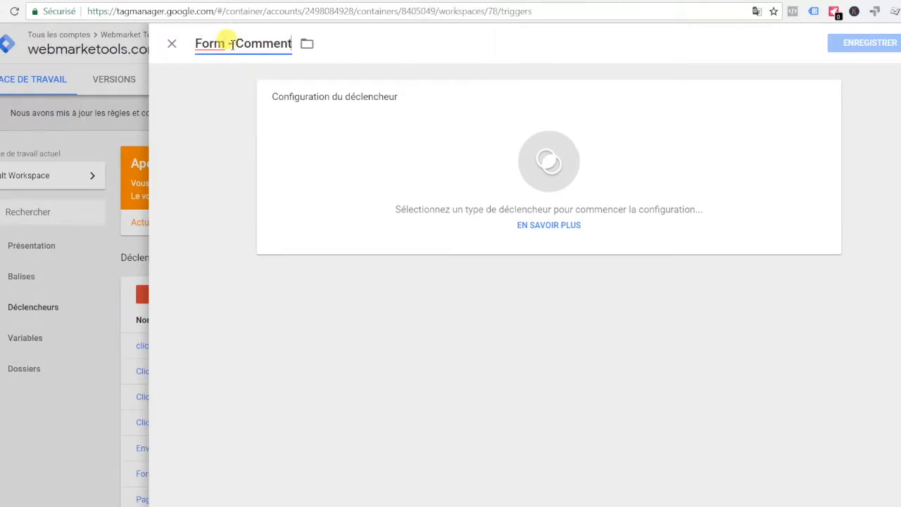
pyautogui.write('aire blog')
pyautogui.click(232, 43)
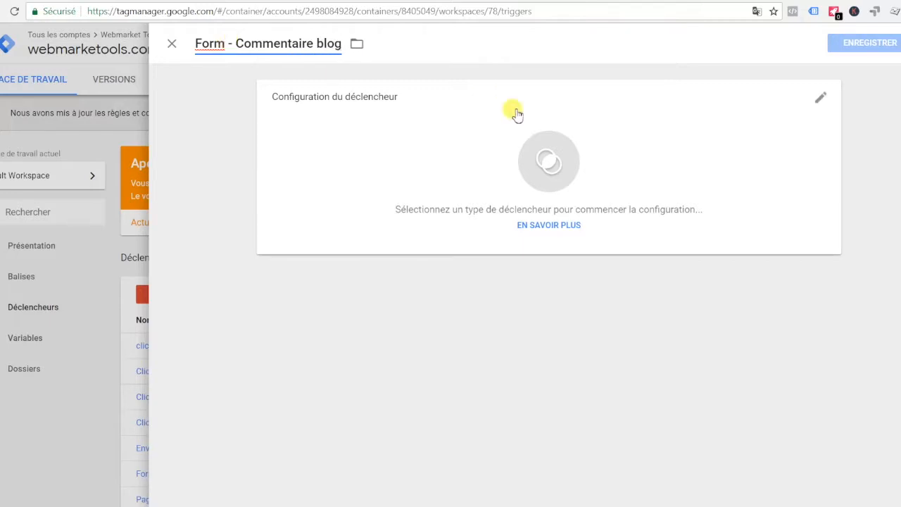
# Set the trigger type to Envoi de formulaire and enable Vérifier la validation
pyautogui.click(547, 146)
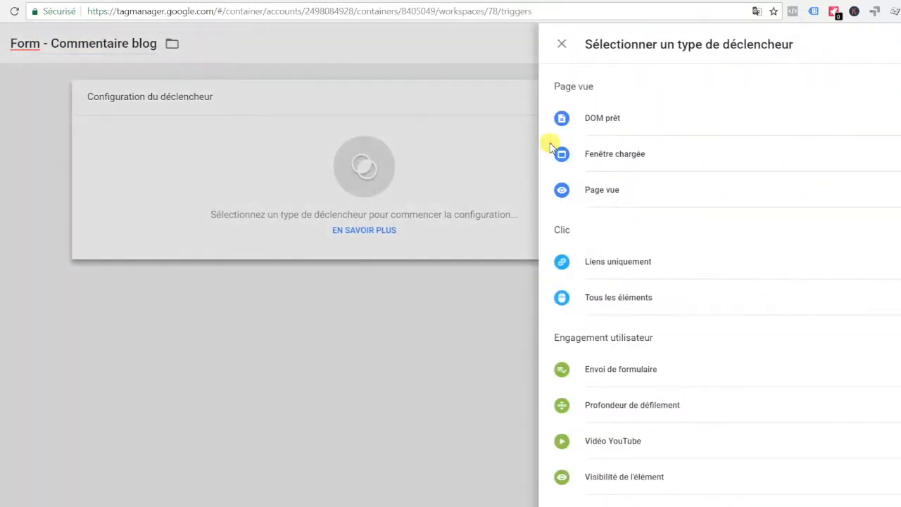
pyautogui.click(597, 373)
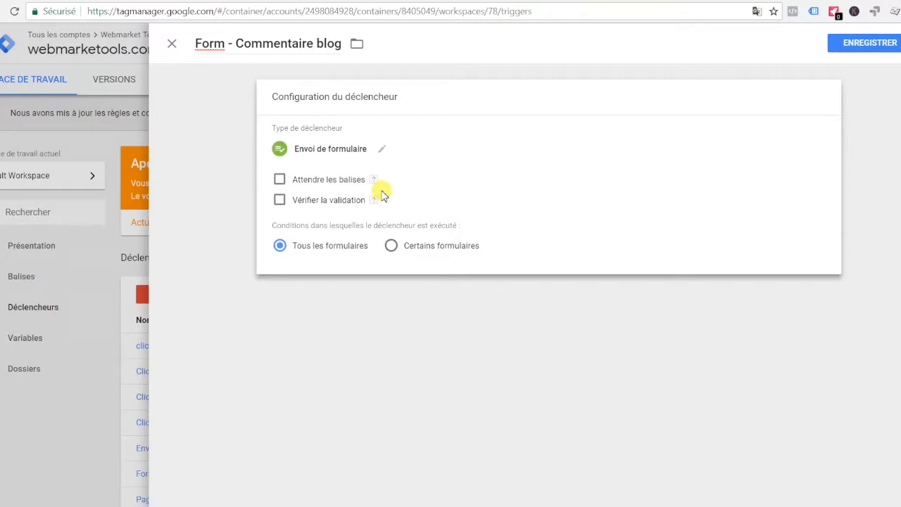
pyautogui.click(279, 201)
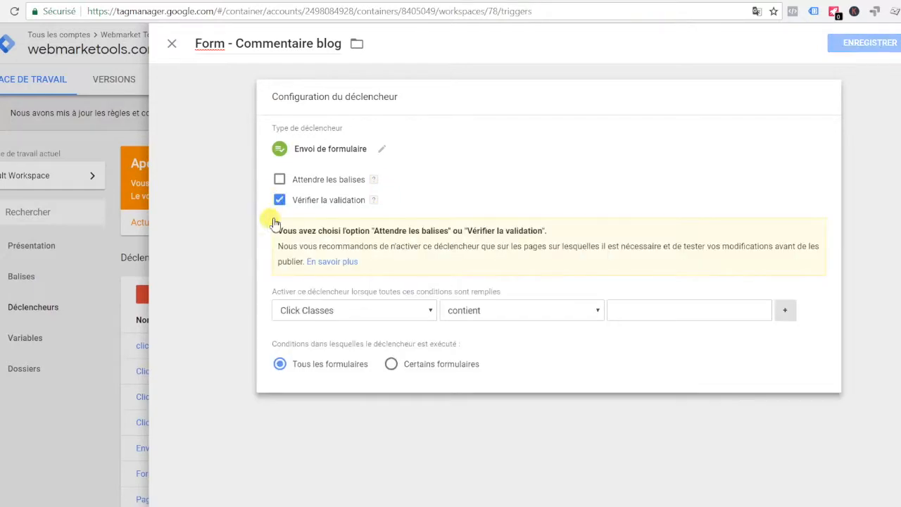
# Set the trigger's activation condition to Page URL correspond à l'expression régulière ".*"
pyautogui.click(375, 315)
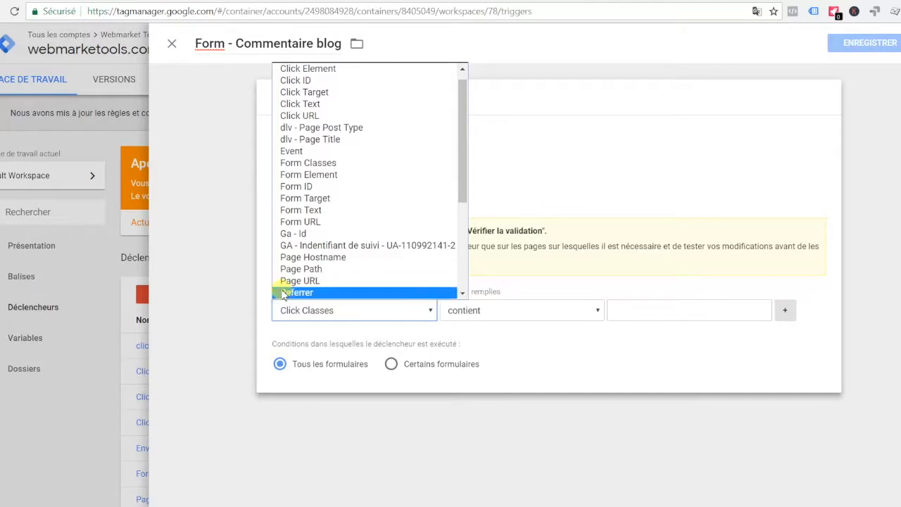
pyautogui.click(288, 281)
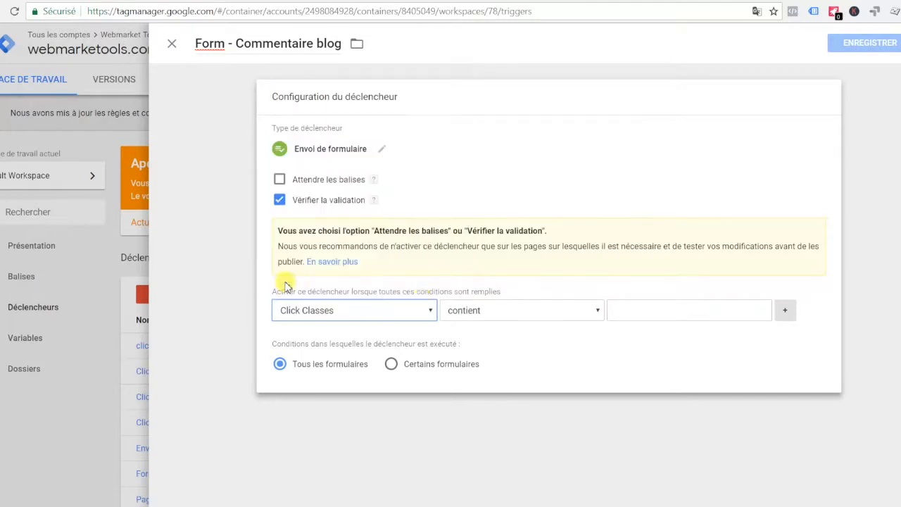
pyautogui.click(458, 318)
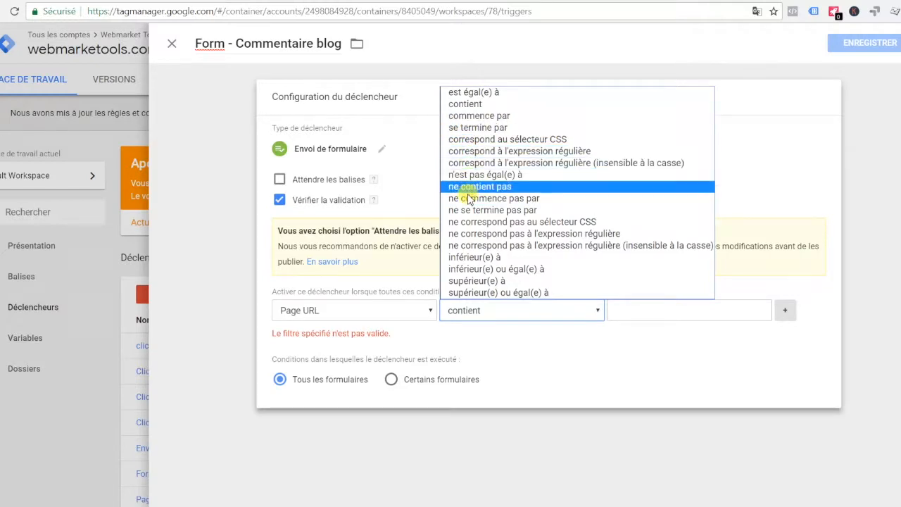
pyautogui.click(486, 151)
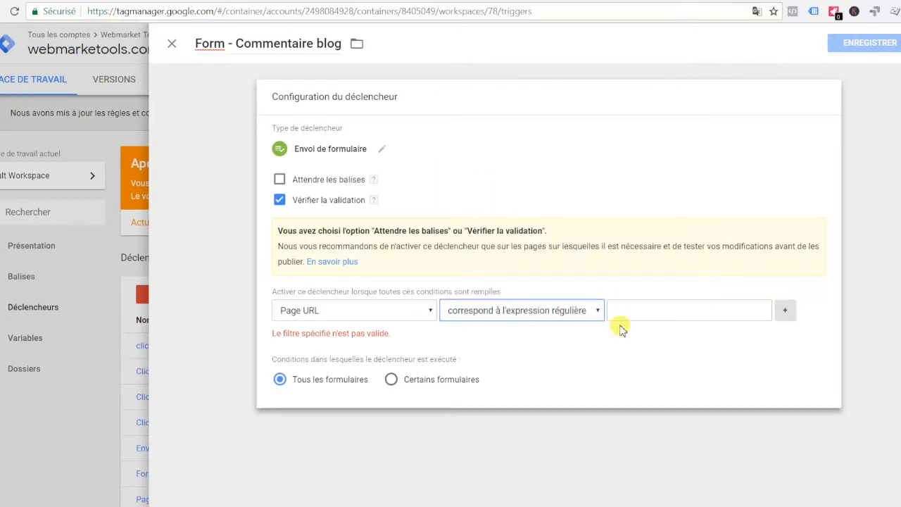
pyautogui.click(637, 318)
pyautogui.press('capslock')
pyautogui.write('.')
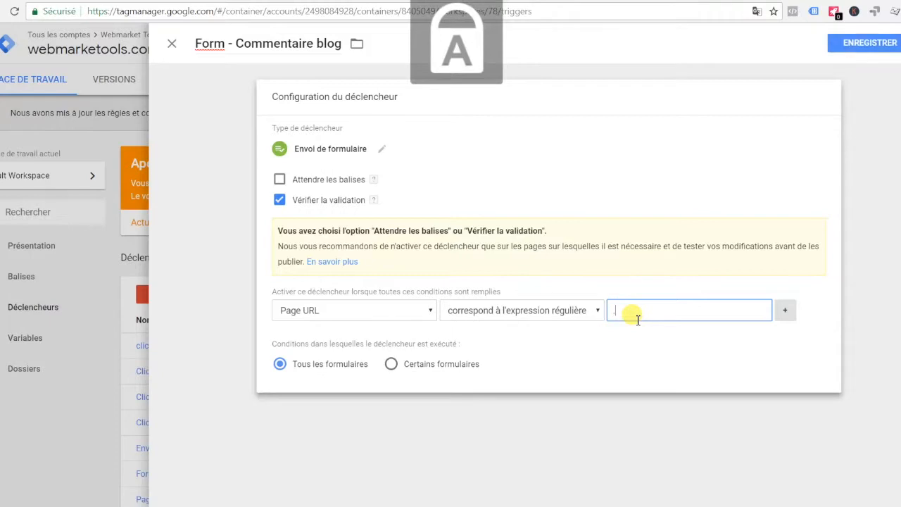
pyautogui.press('capslock')
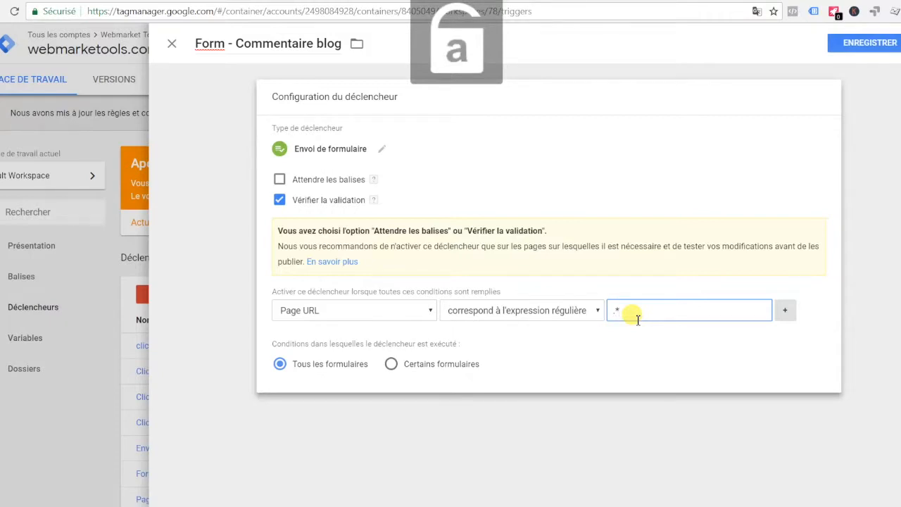
pyautogui.click(431, 310)
pyautogui.click(607, 164)
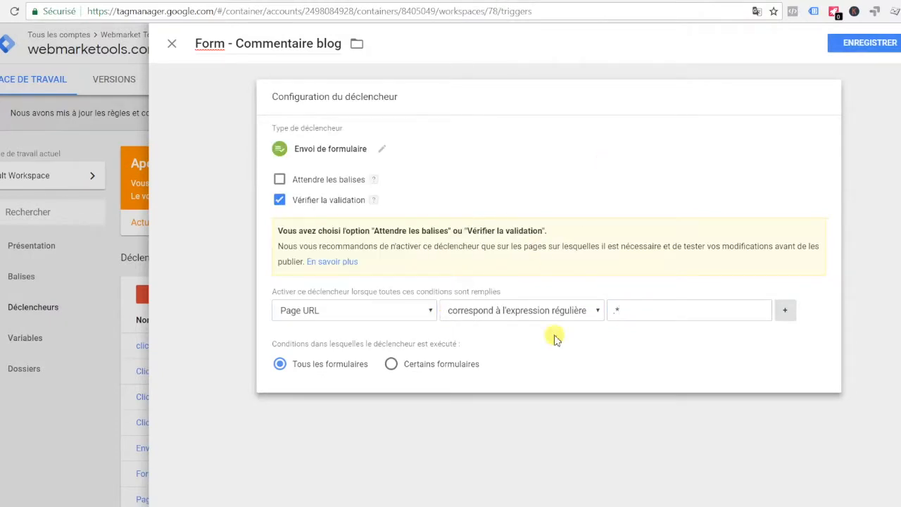
# Restrict the trigger to Certains formulaires where Form ID contient "commentform", and save the trigger
pyautogui.click(390, 363)
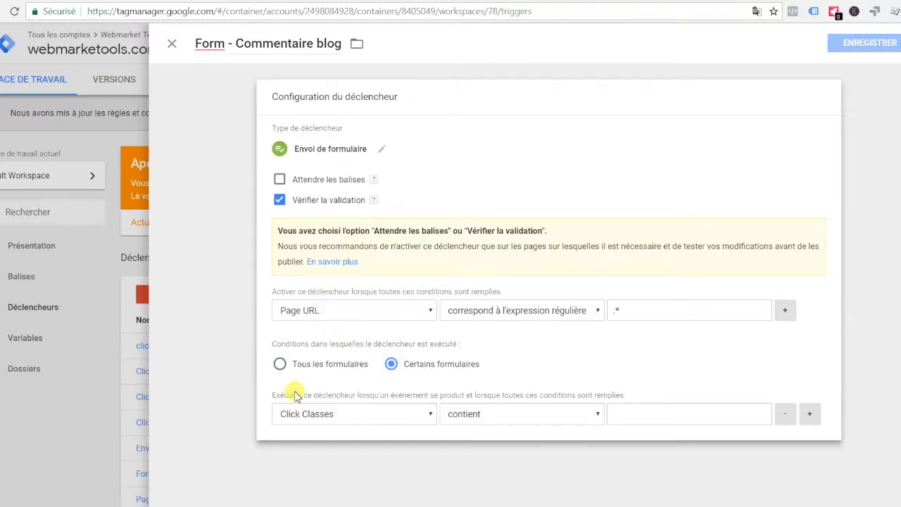
pyautogui.click(304, 413)
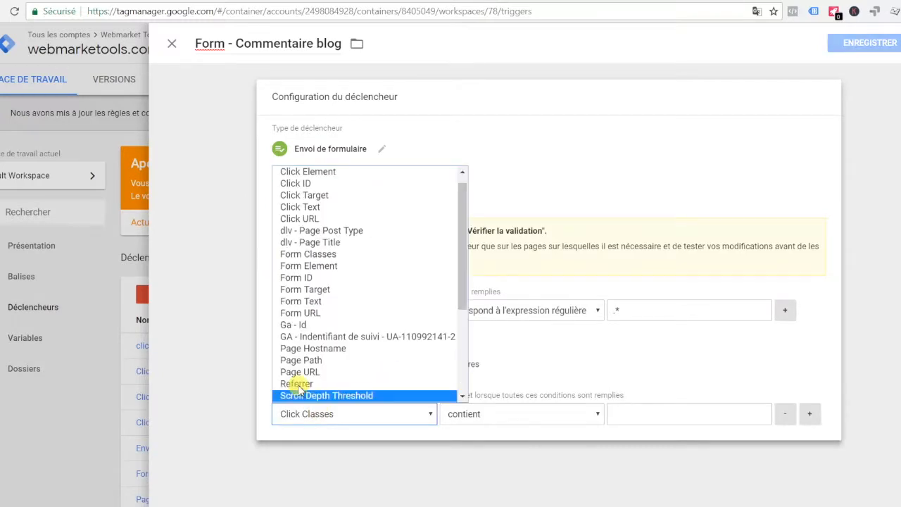
pyautogui.click(303, 278)
pyautogui.click(626, 414)
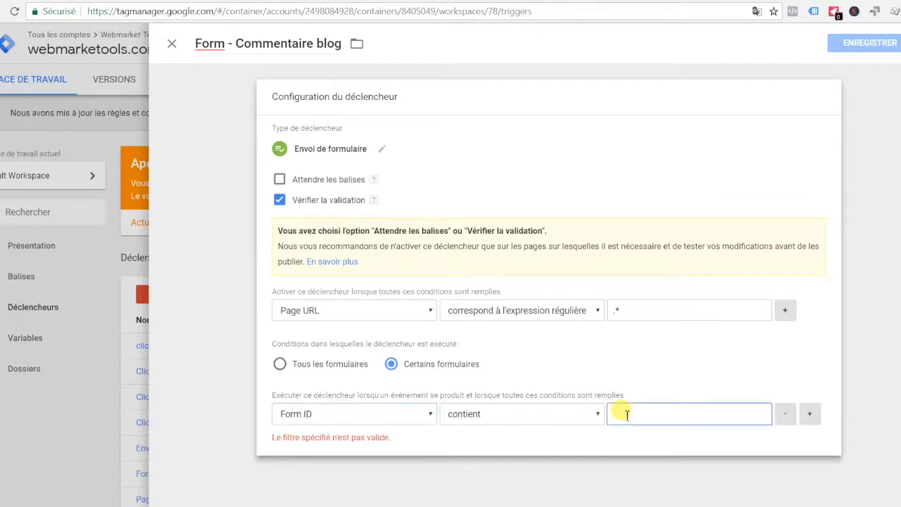
pyautogui.write('commentform')
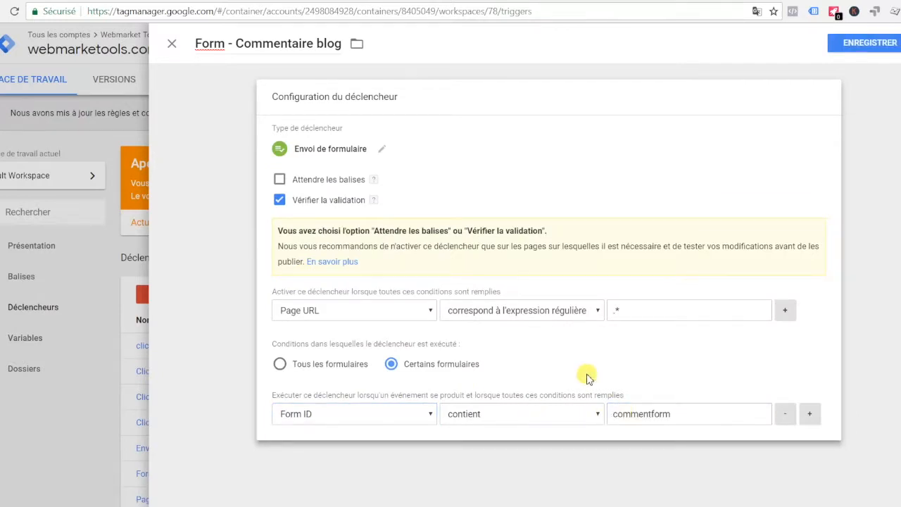
pyautogui.click(840, 46)
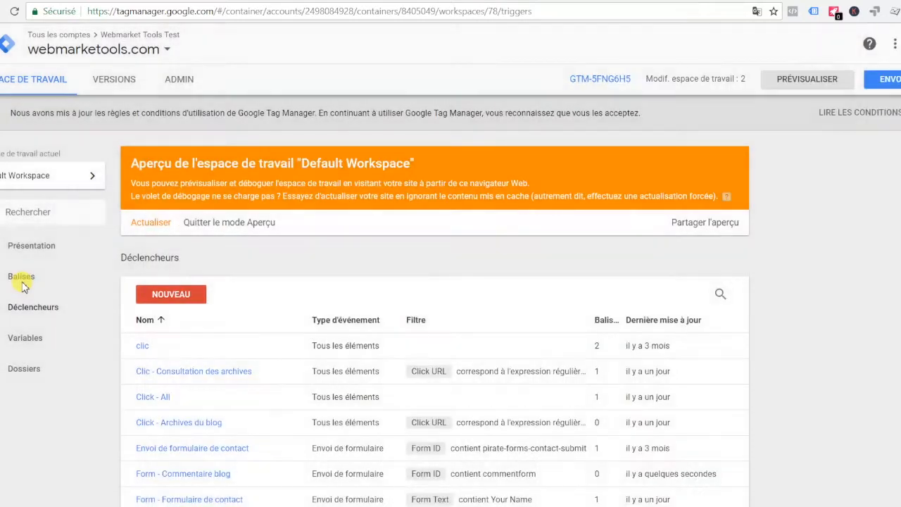
# Create a new tag and name it "GA - Virtual PageView - Commentaire blog"
pyautogui.click(21, 280)
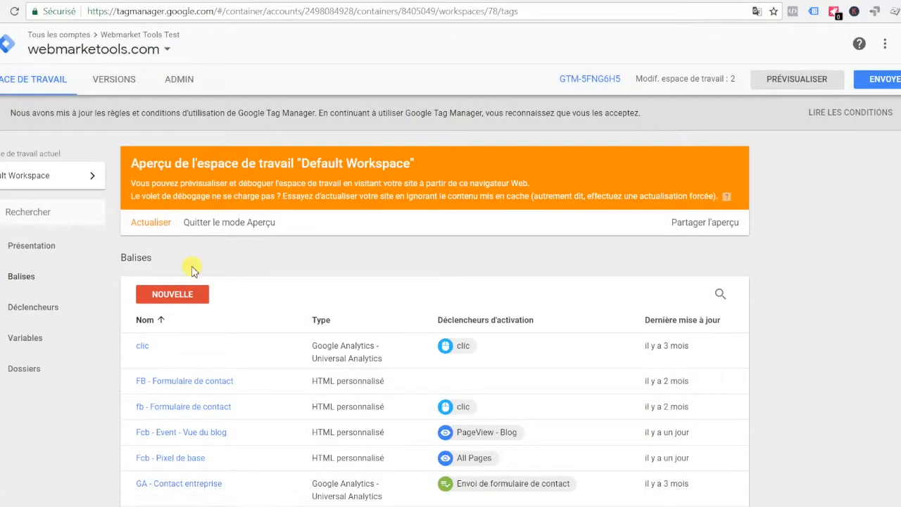
pyautogui.click(161, 295)
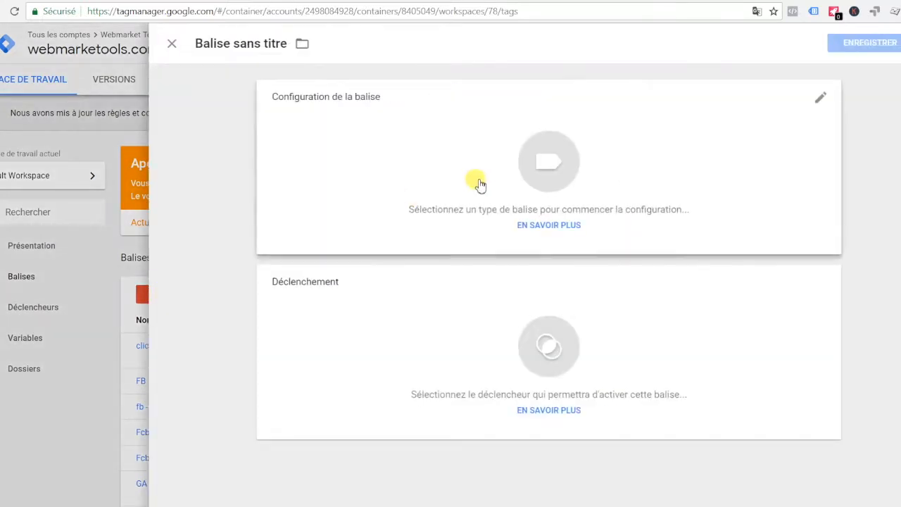
pyautogui.doubleClick(220, 43)
pyautogui.press('BackSpace')
pyautogui.hotkey('ctrl', 'a')
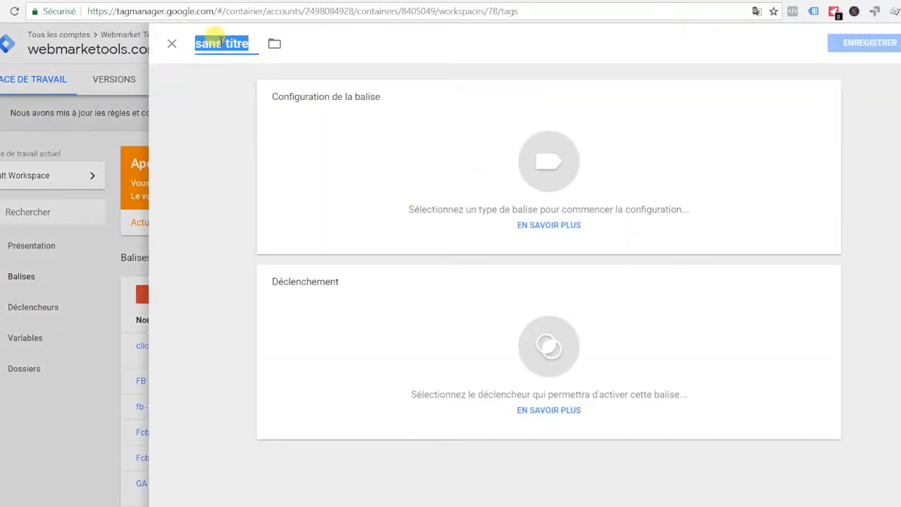
pyautogui.press('BackSpace')
pyautogui.press('capslock')
pyautogui.write('GA')
pyautogui.press('capslock')
pyautogui.write('- P')
pyautogui.write('V')
pyautogui.write('irtual Pa')
pyautogui.write('geVie')
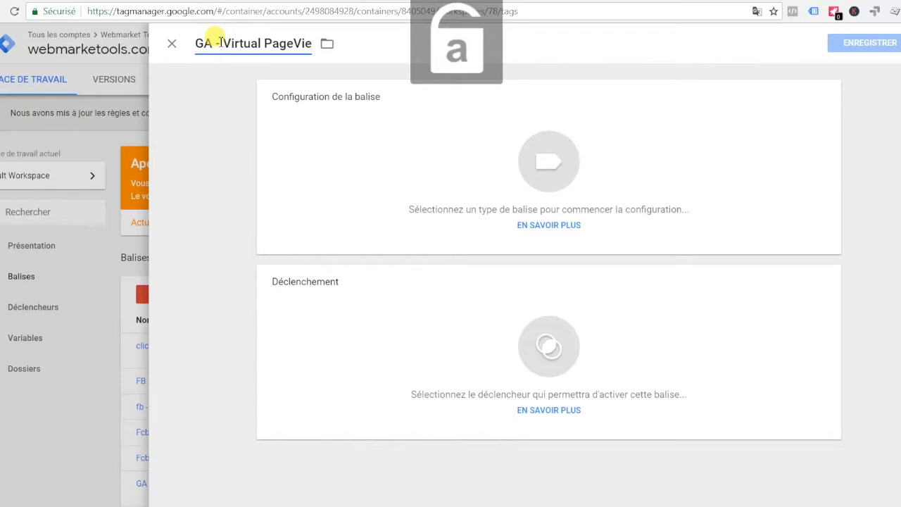
pyautogui.write('w')
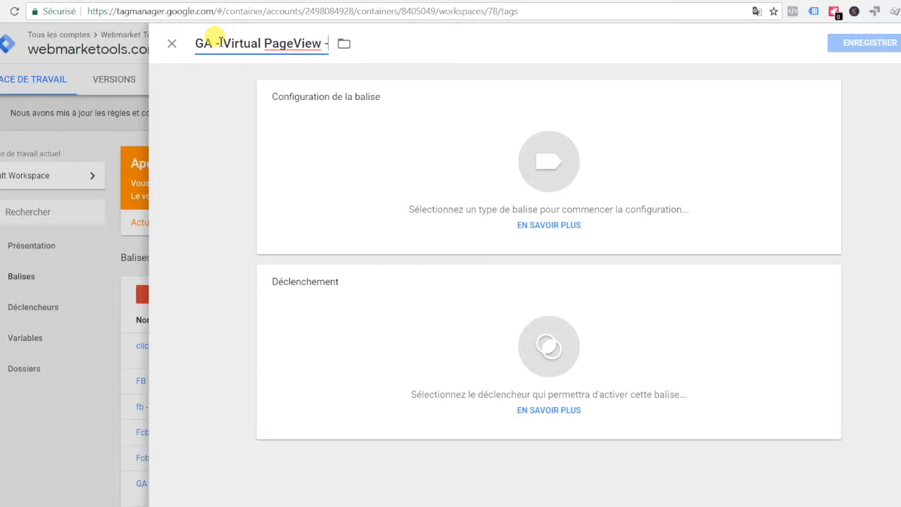
pyautogui.write(' - ')
pyautogui.write('C')
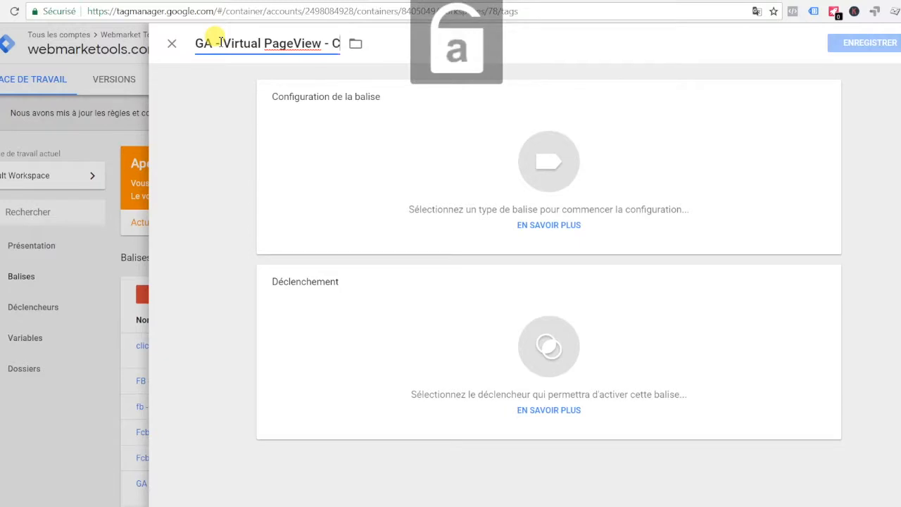
pyautogui.write('ommentaire blog')
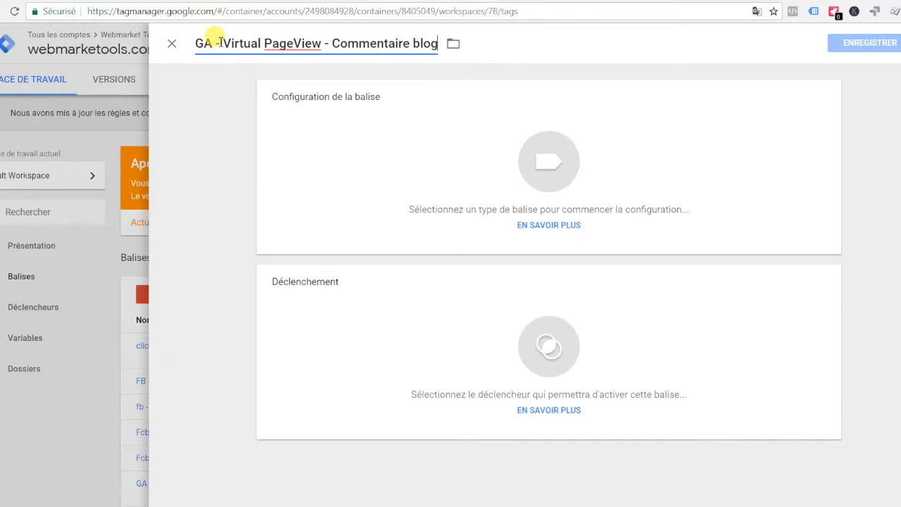
# Make it a Google Analytics - Universal Analytics tag, allow its settings to be overridden and use the GA - Indentifiant de suivi variable as tracking ID
pyautogui.click(436, 163)
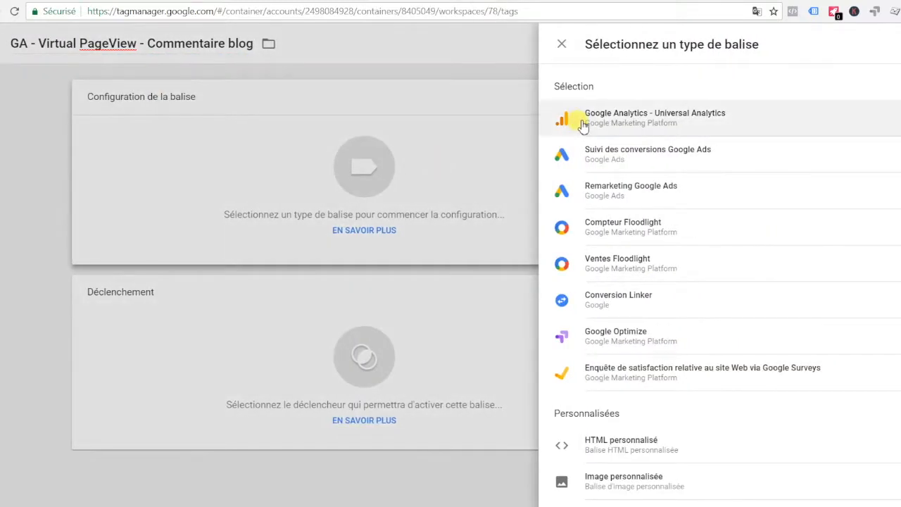
pyautogui.click(583, 124)
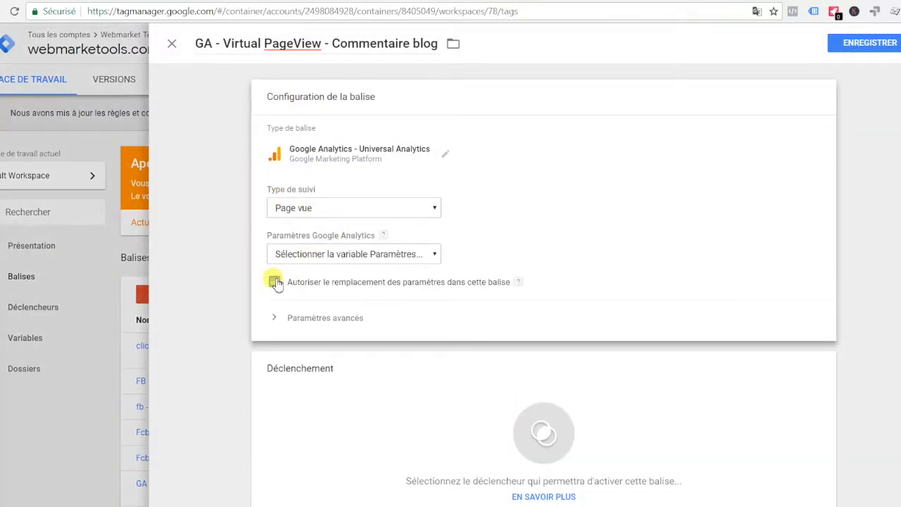
pyautogui.click(275, 282)
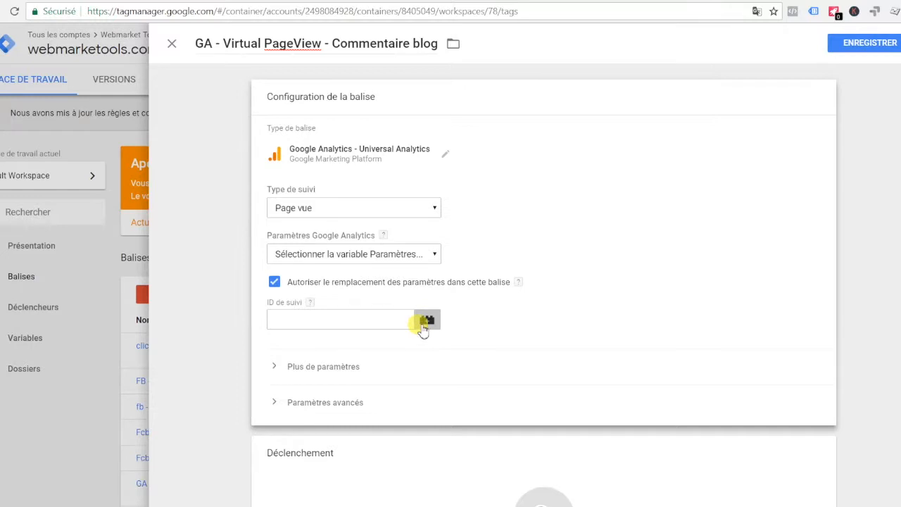
pyautogui.click(426, 321)
pyautogui.click(359, 134)
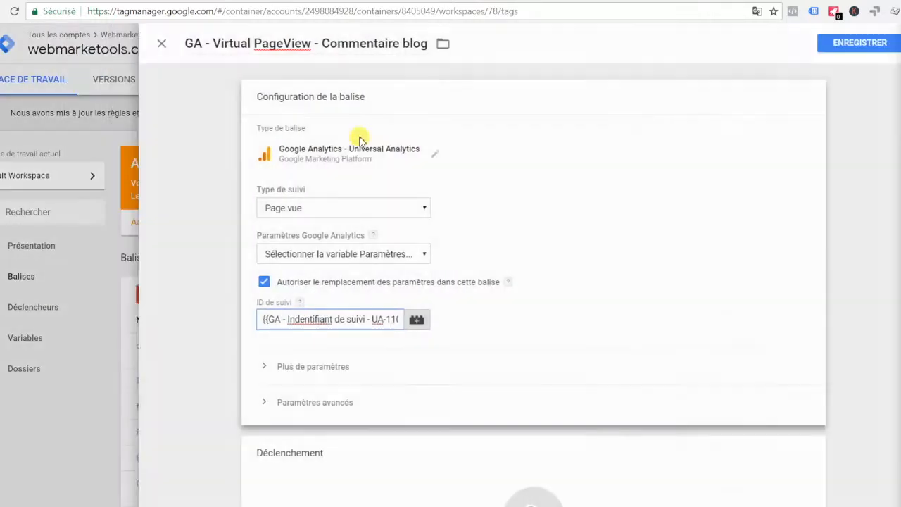
# Add a field to set named page in the tag's additional settings
pyautogui.scroll(-1, 275, 292)
pyautogui.click(274, 282)
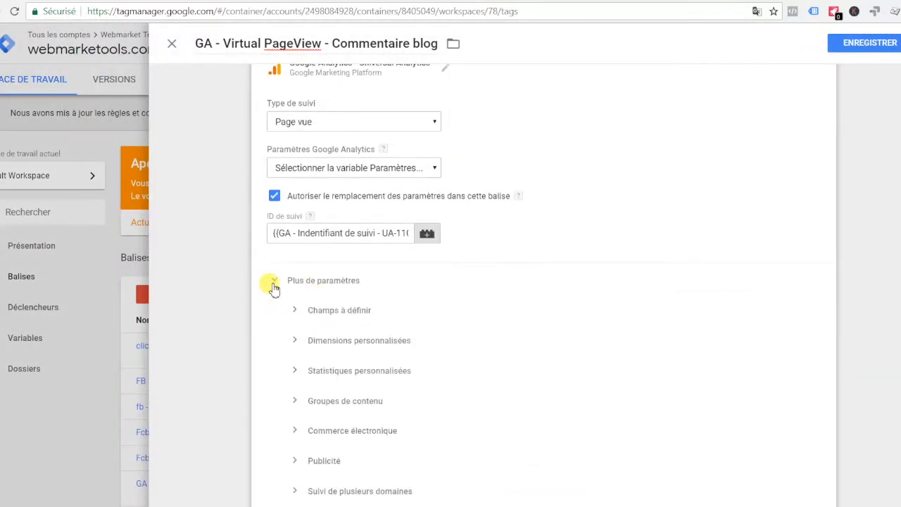
pyautogui.click(294, 310)
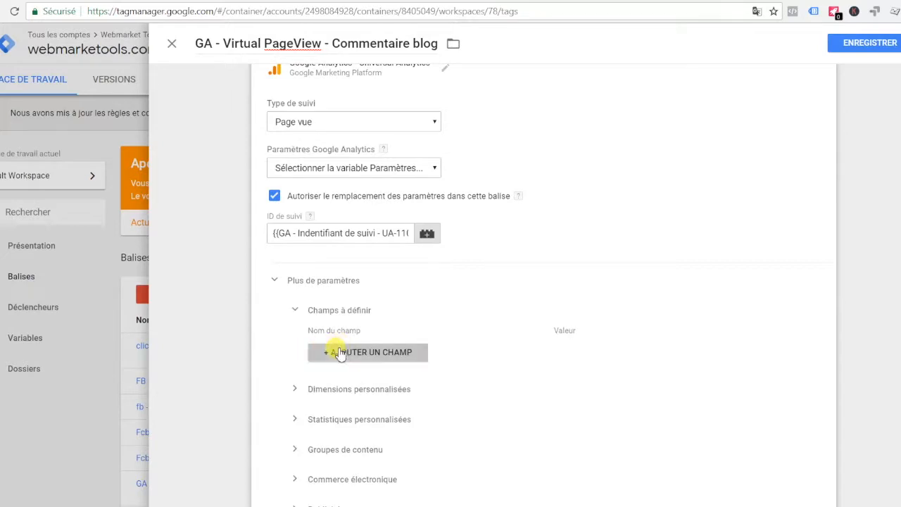
pyautogui.click(329, 349)
pyautogui.click(322, 357)
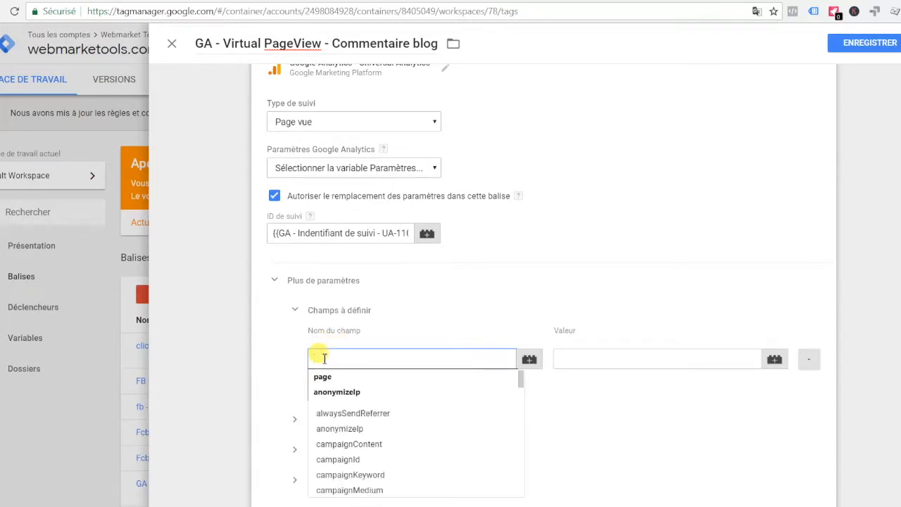
pyautogui.click(322, 376)
# Begin the page field's value with "VirtualPagevView"
pyautogui.click(584, 358)
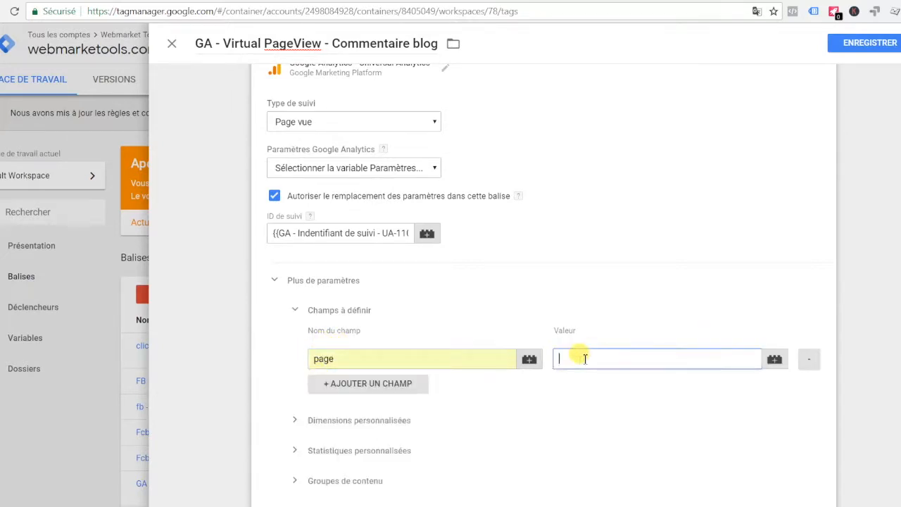
pyautogui.press('capslock')
pyautogui.press('capslock')
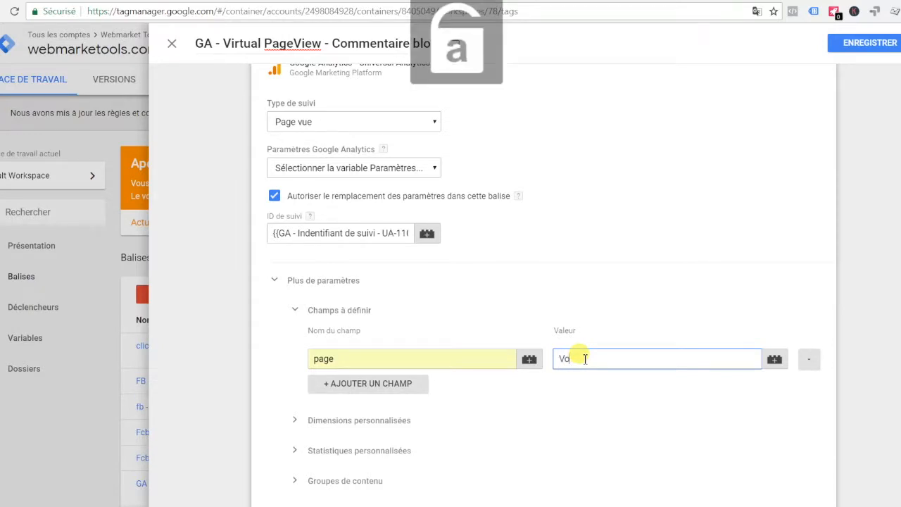
pyautogui.press('capslock')
pyautogui.press('capslock')
pyautogui.write('alPagevie')
pyautogui.press('capslock')
pyautogui.write('V')
pyautogui.press('capslock')
pyautogui.press('BackSpace')
pyautogui.press('capslock')
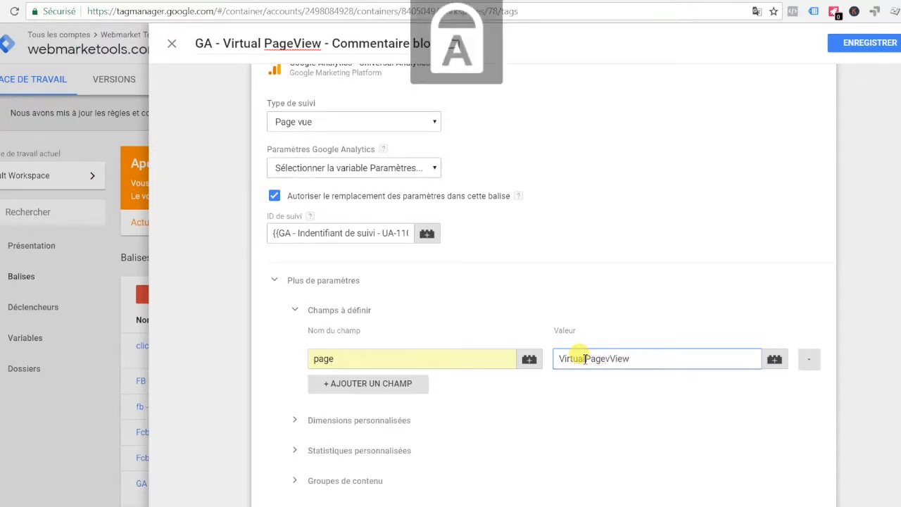
# Check in Google Analytics how the article's virtual page path is written among the page views of the last 30 minutes, and return to Tag Manager
pyautogui.click(186, 0)
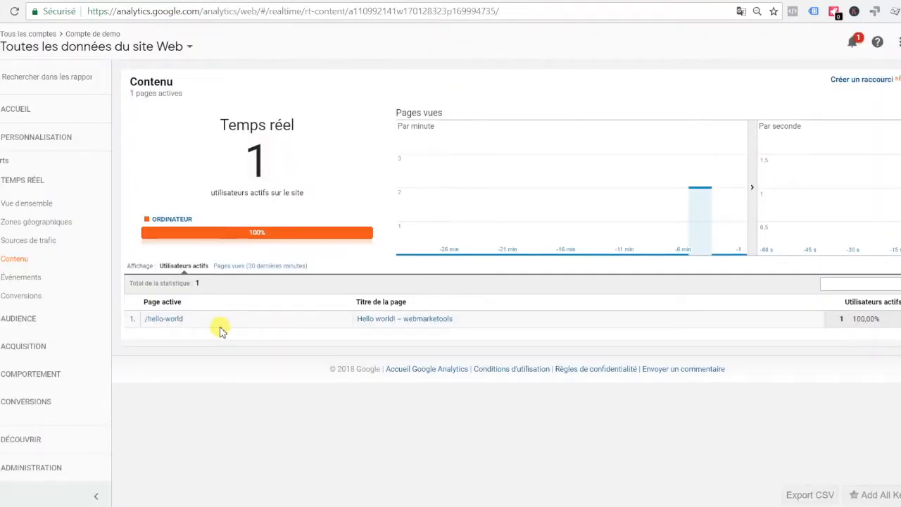
pyautogui.click(222, 266)
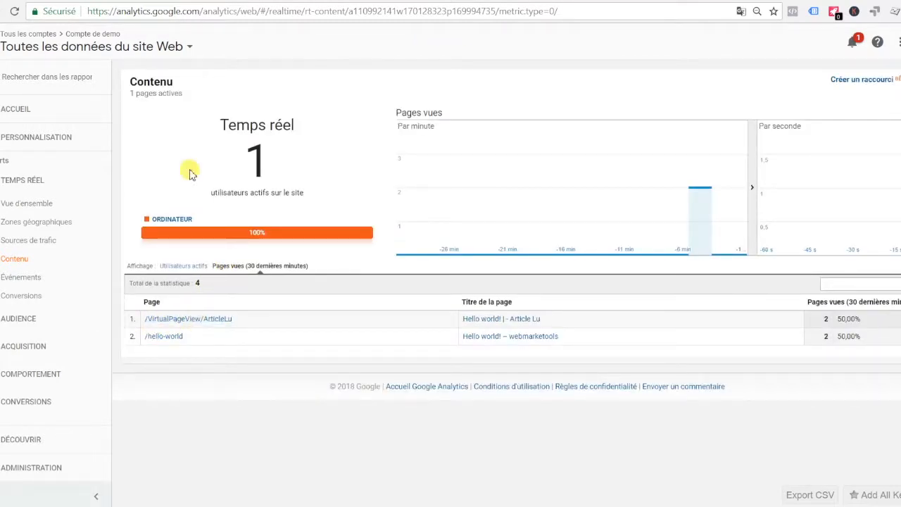
pyautogui.hotkey('ctrl', 'Tab')
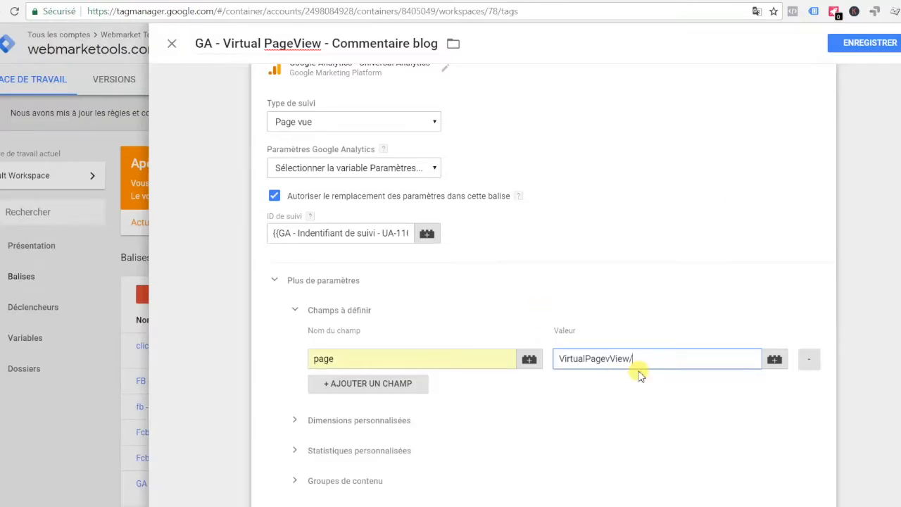
# Complete the page field's value as "VirtualPagevView/CommentaireBlog"
pyautogui.write('C')
pyautogui.press('capslock')
pyautogui.write('omm')
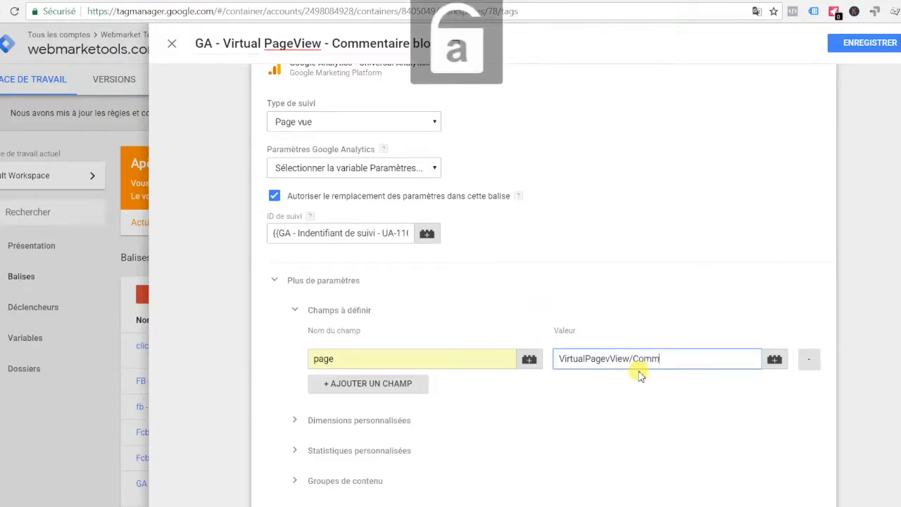
pyautogui.write('entaire')
pyautogui.press('capslock')
pyautogui.write('B')
pyautogui.press('capslock')
# Add a second field named title and use the dlv - Page Title variable as its value
pyautogui.click(394, 382)
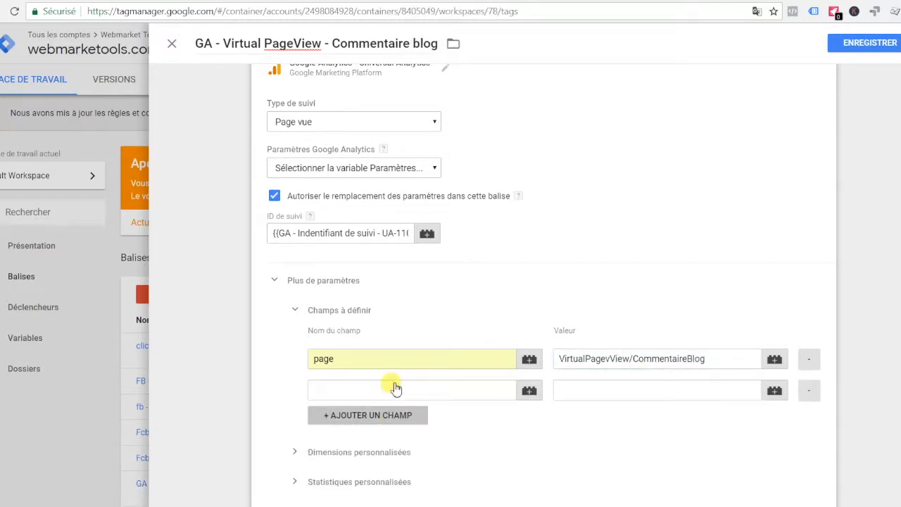
pyautogui.click(528, 393)
pyautogui.click(464, 387)
pyautogui.click(428, 406)
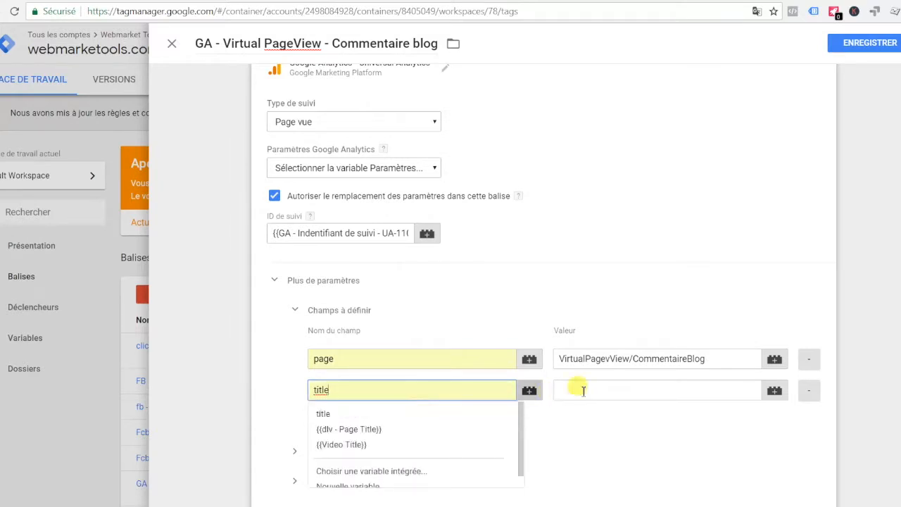
pyautogui.click(771, 395)
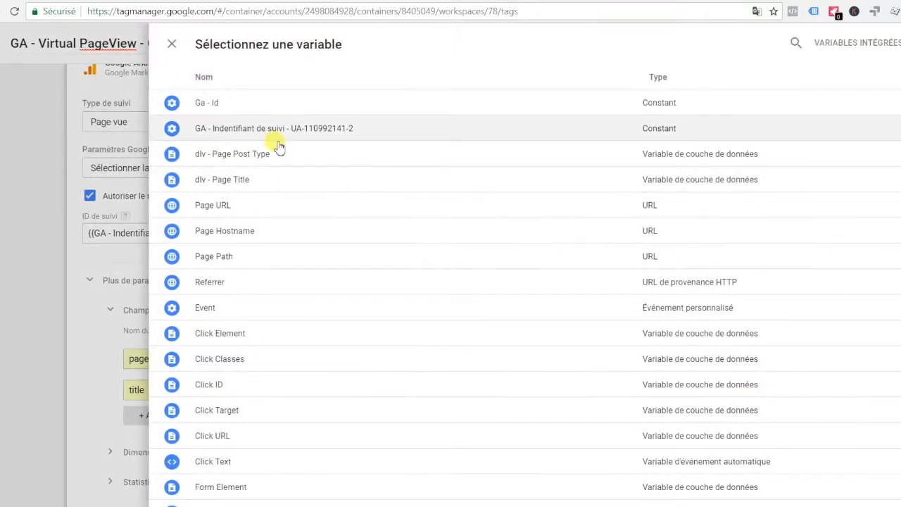
pyautogui.click(216, 184)
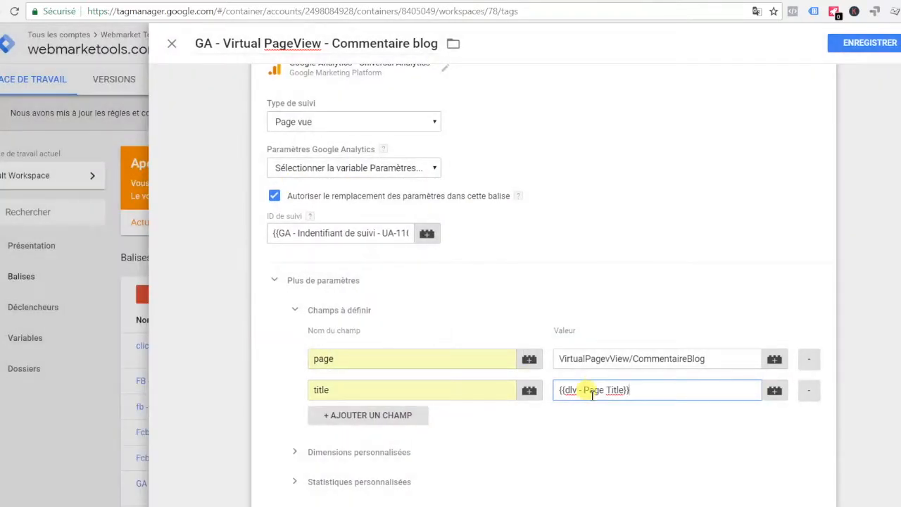
# Append " - Commentaire Blog" after the variable in the title field's value
pyautogui.write('-')
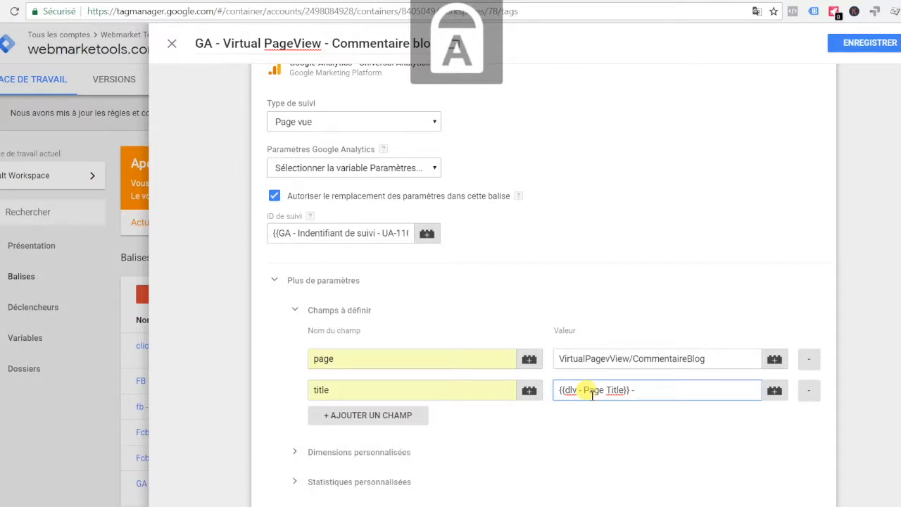
pyautogui.write(' C')
pyautogui.press('capslock')
pyautogui.write('ommentaire')
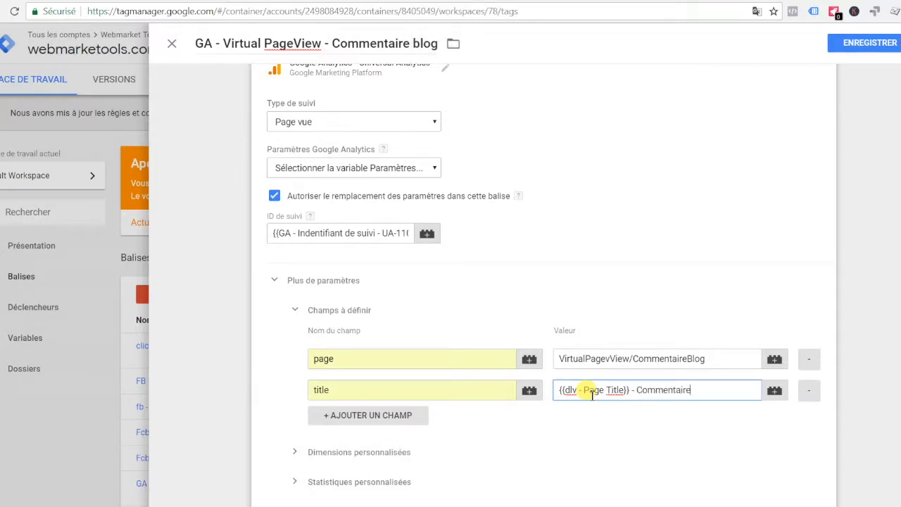
pyautogui.press('capslock')
pyautogui.write('B')
pyautogui.press('capslock')
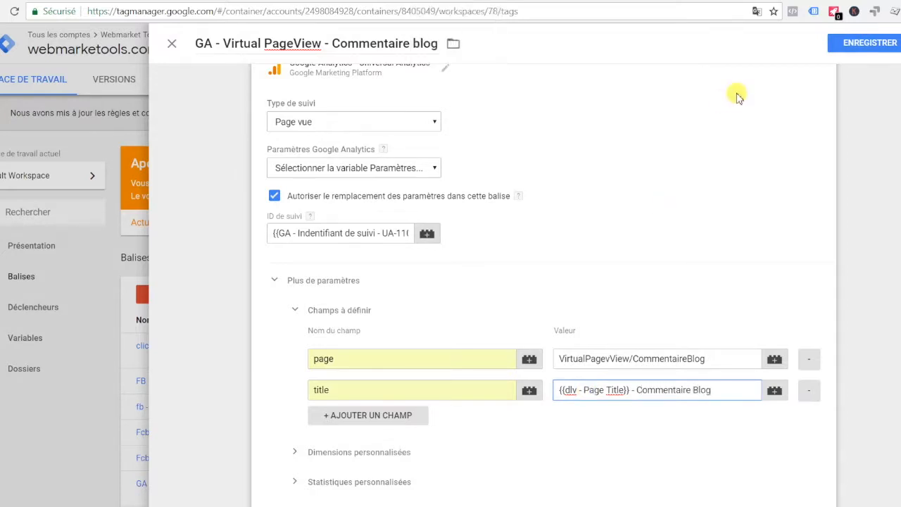
pyautogui.click(841, 43)
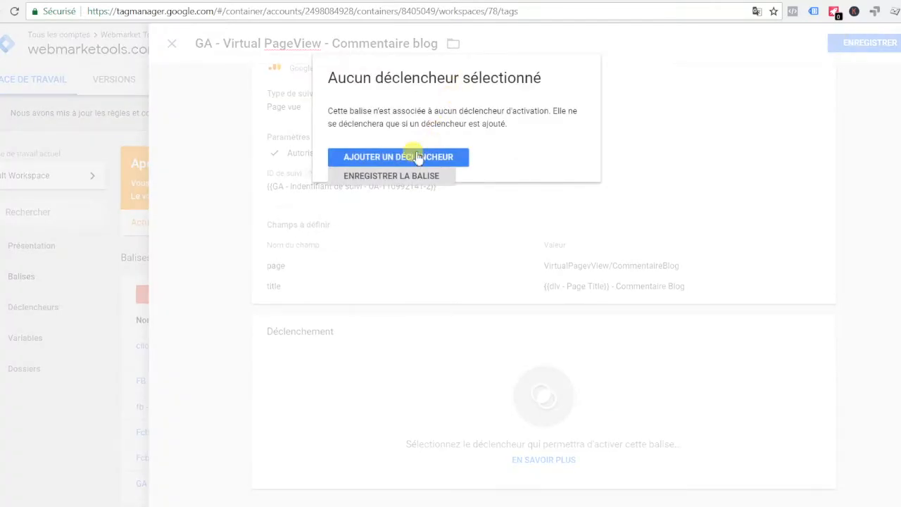
pyautogui.click(388, 157)
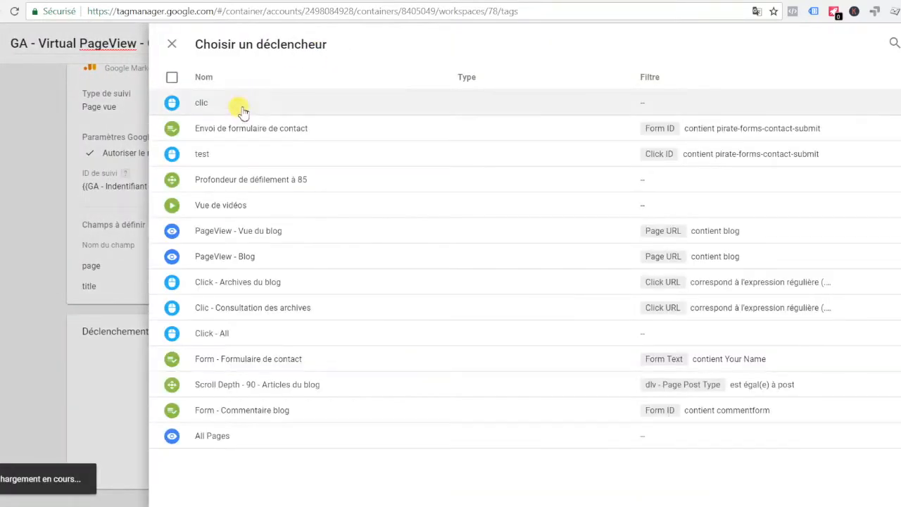
pyautogui.click(240, 130)
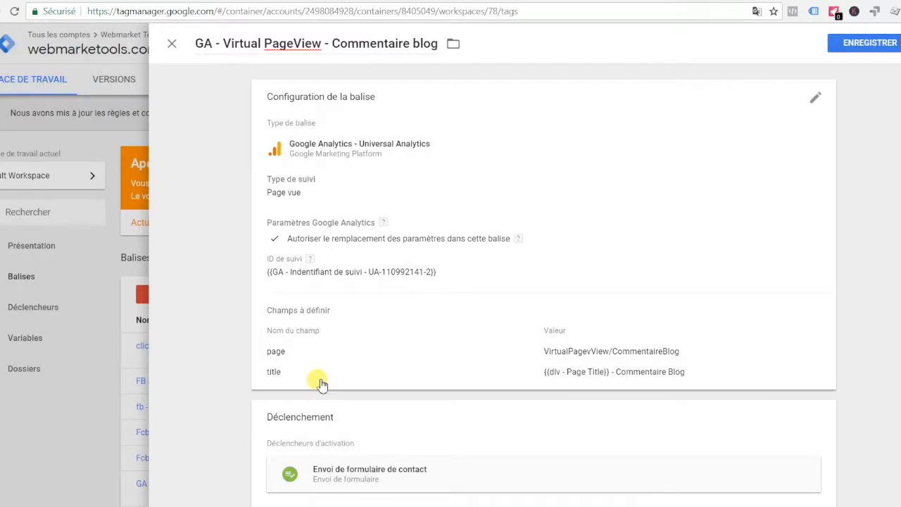
pyautogui.scroll(-1, 814, 428)
pyautogui.click(804, 427)
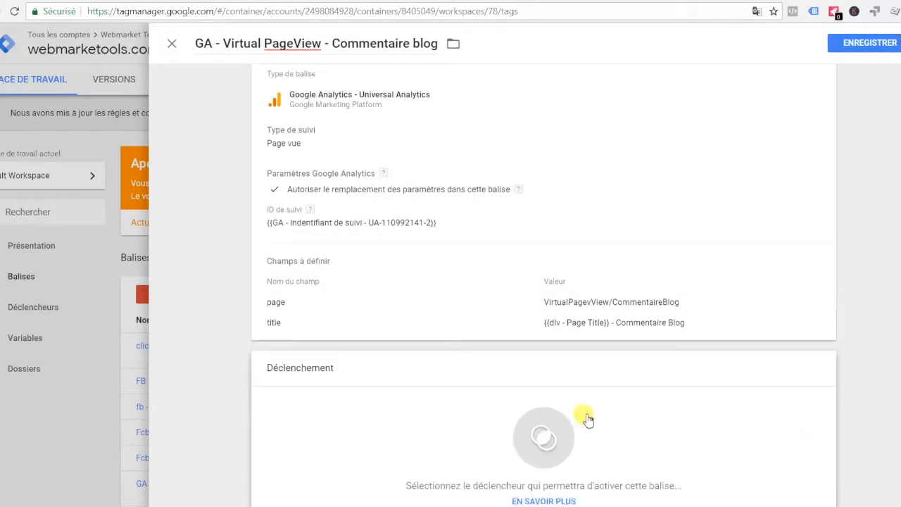
# Assign the Form - Commentaire blog trigger to the tag and save the tag
pyautogui.click(553, 445)
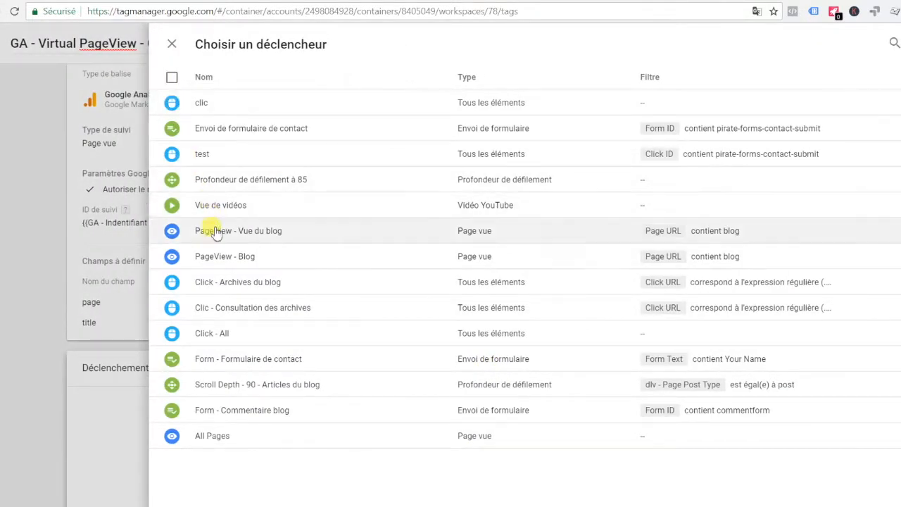
pyautogui.click(214, 408)
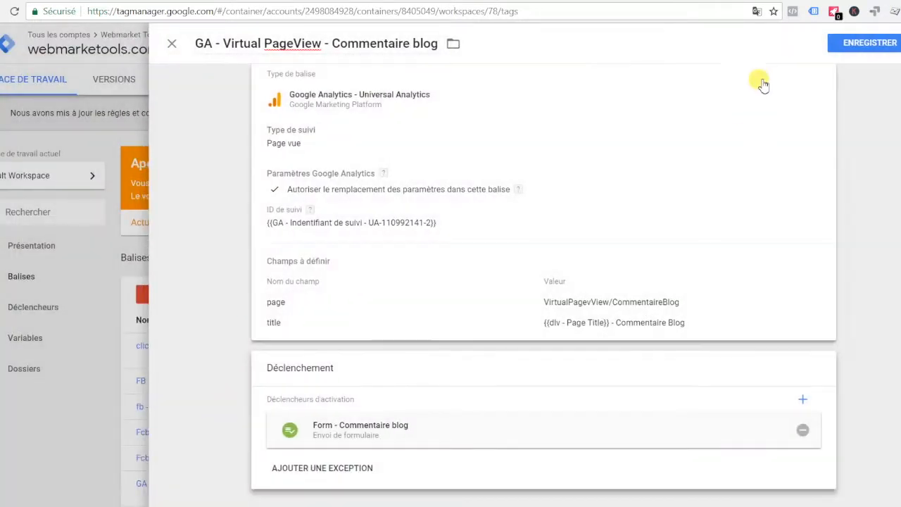
pyautogui.click(847, 46)
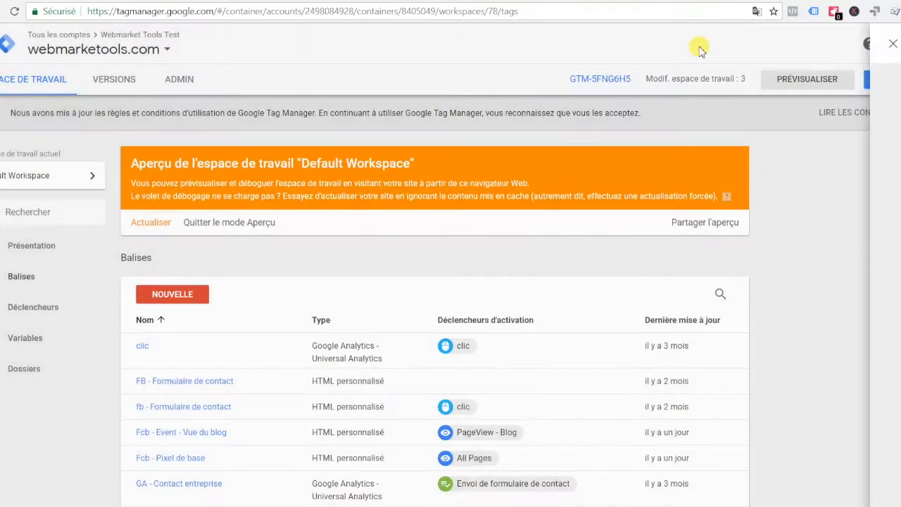
# Refresh the workspace preview and reload the hello-world article page on webmarketools.com
pyautogui.click(147, 223)
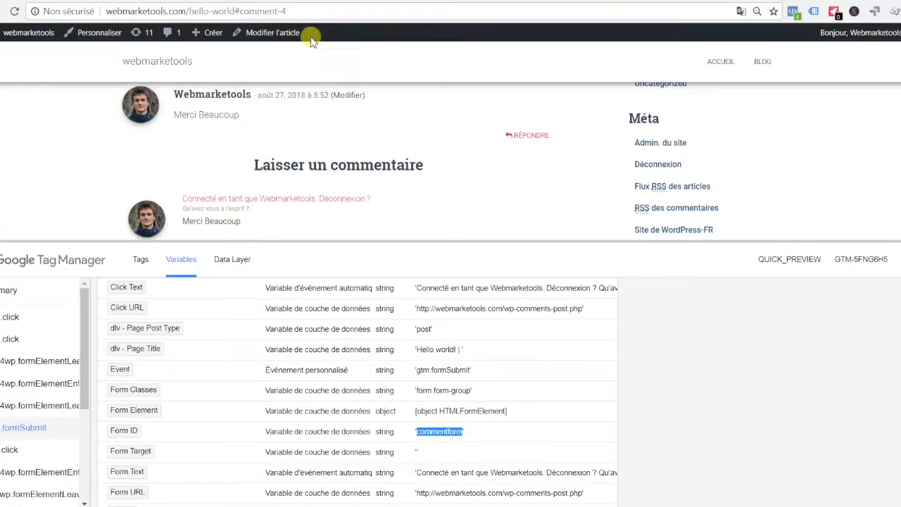
pyautogui.click(304, 14)
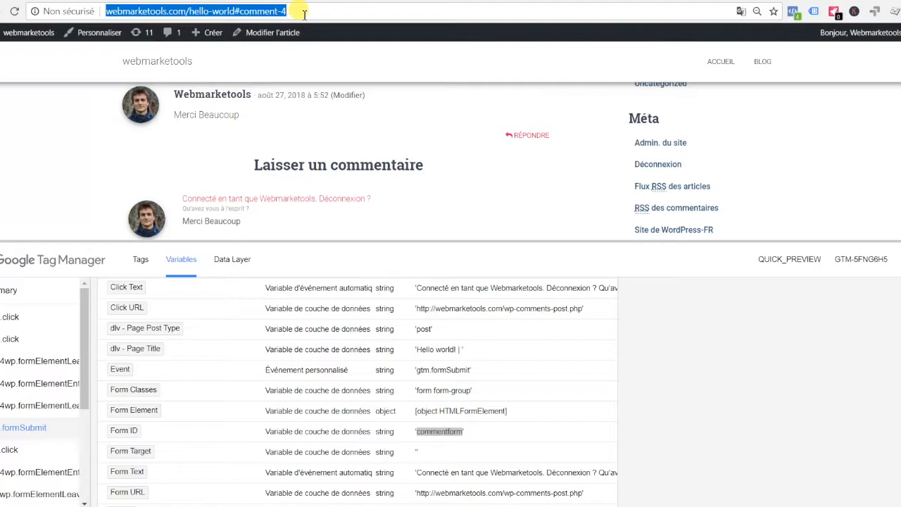
pyautogui.press('Return')
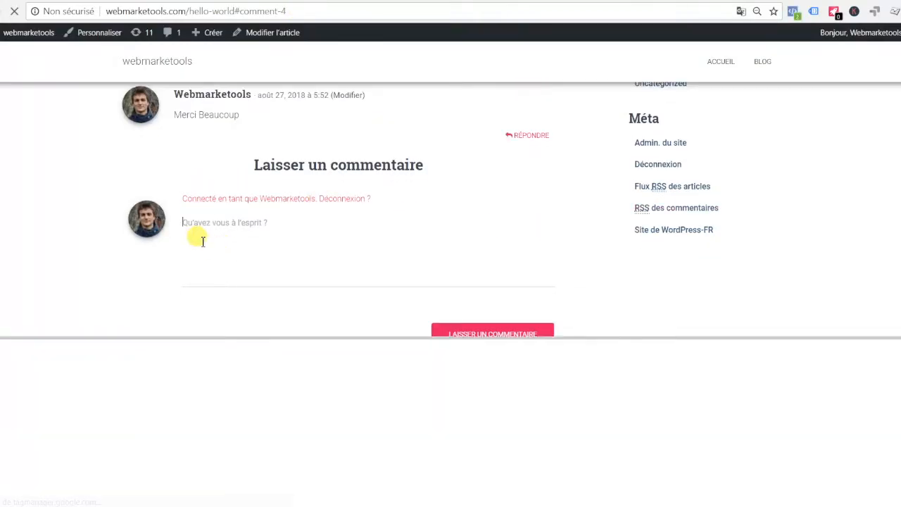
# Submit the comment "Bonjour" on the hello-world article
pyautogui.click(199, 240)
pyautogui.write('B')
pyautogui.press('capslock')
pyautogui.write('o')
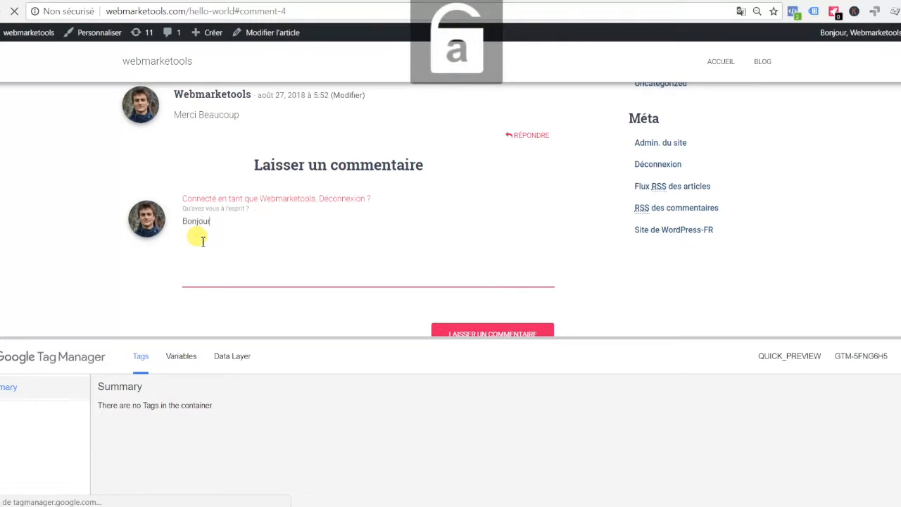
pyautogui.write('njour')
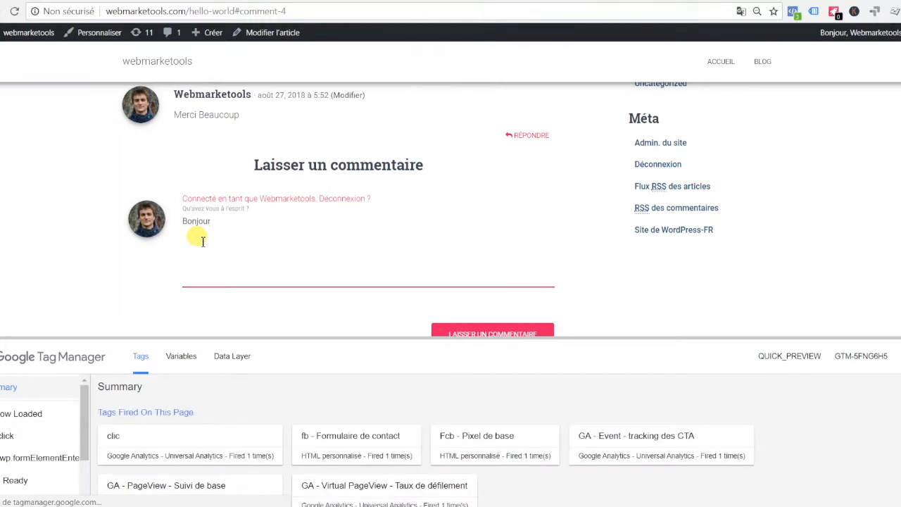
pyautogui.click(475, 335)
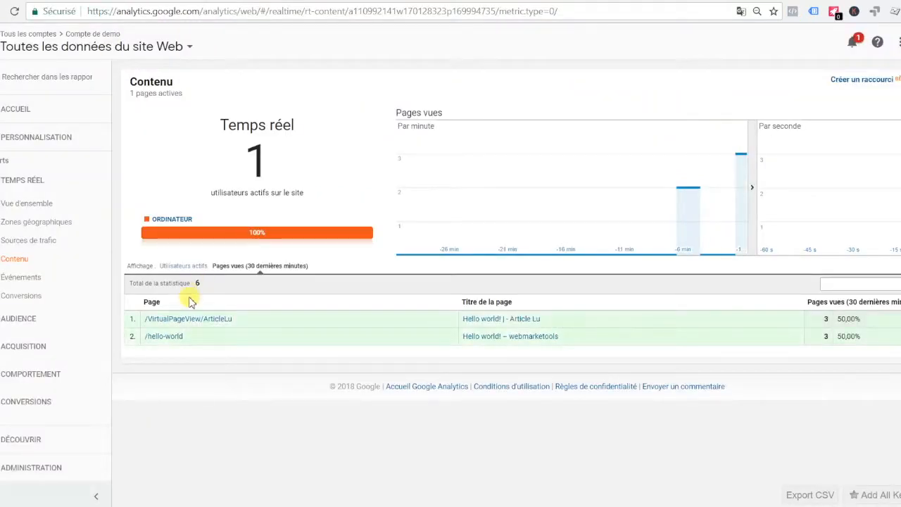
# Check the real-time Contenu report in Google Analytics, by active users and by page views of the last 30 minutes
pyautogui.click(177, 266)
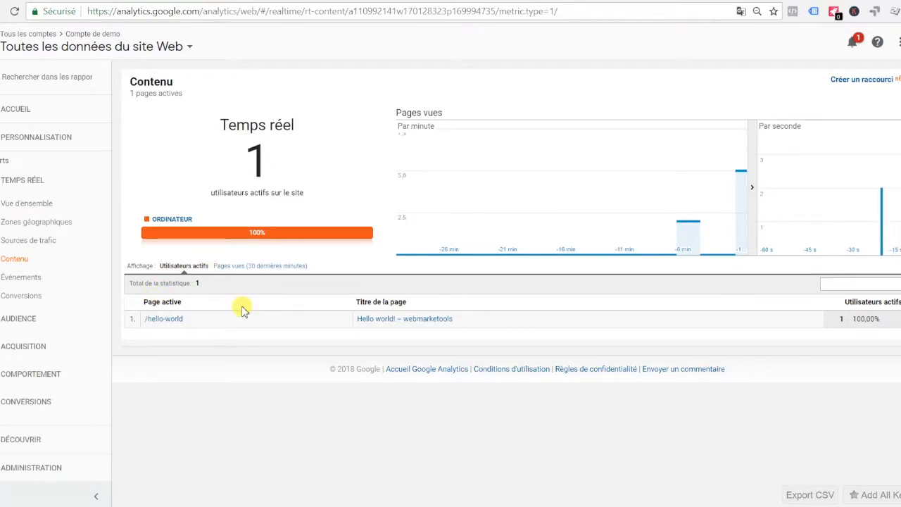
pyautogui.click(230, 267)
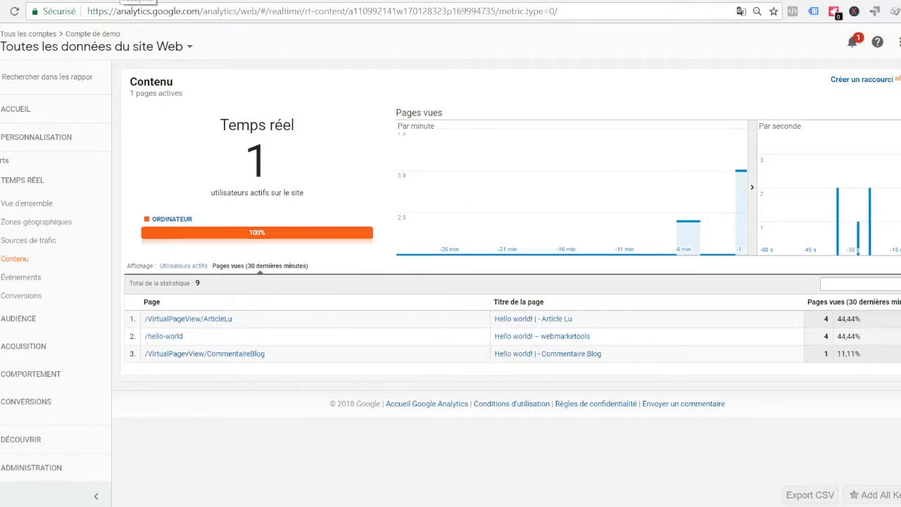
# Duplicate the real-time Contenu report into another browser tab and reload it
pyautogui.rightClick(124, 3)
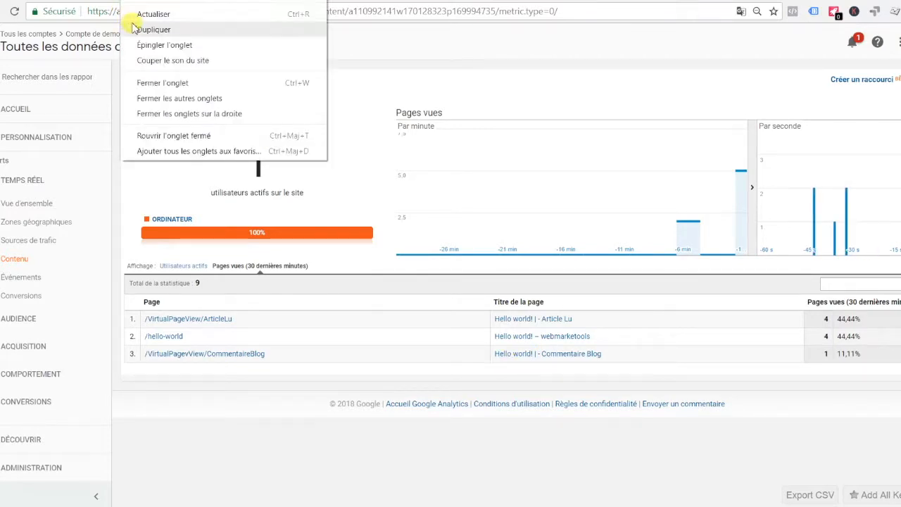
pyautogui.click(134, 26)
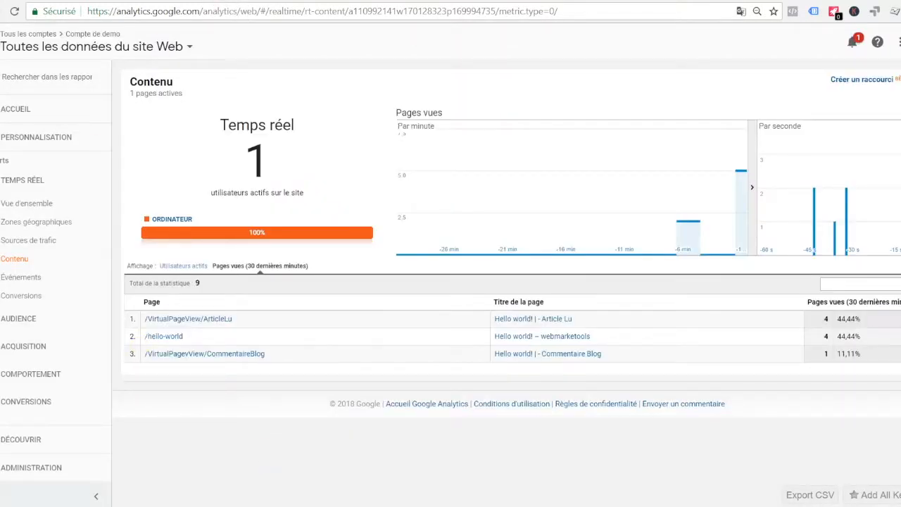
pyautogui.press('F5')
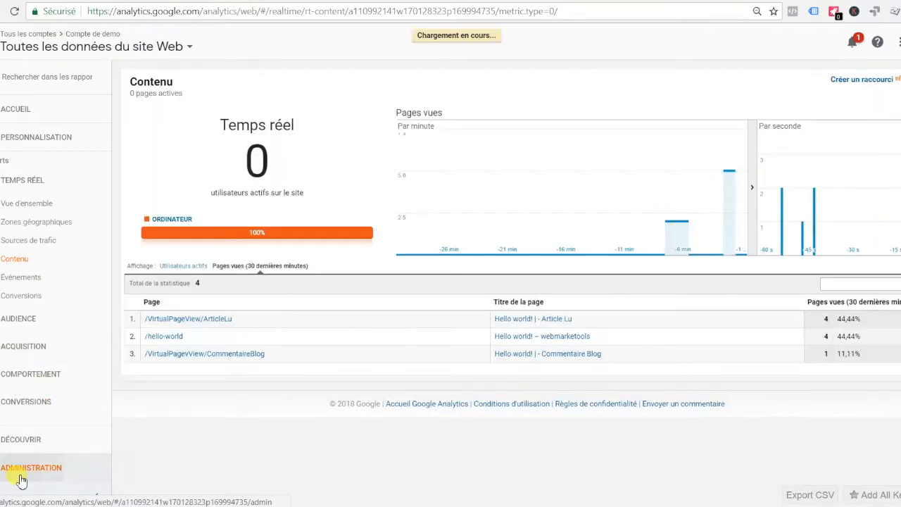
# Start a new custom goal (Personnalisée) in the Objectifs of the view Toutes les données du site Web
pyautogui.click(21, 472)
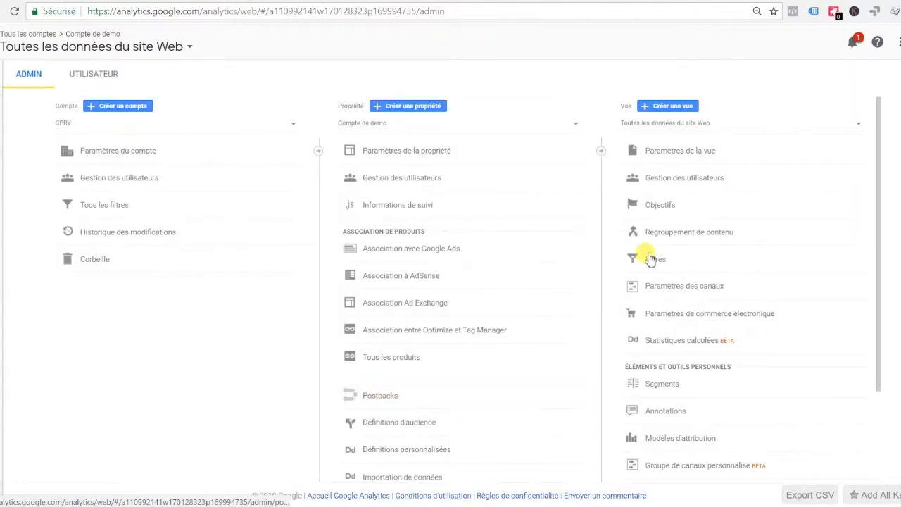
pyautogui.click(646, 208)
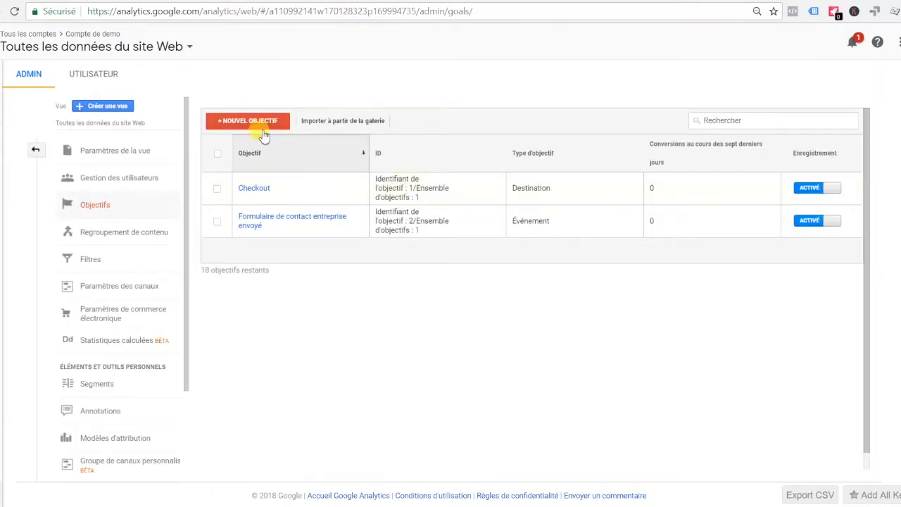
pyautogui.click(246, 125)
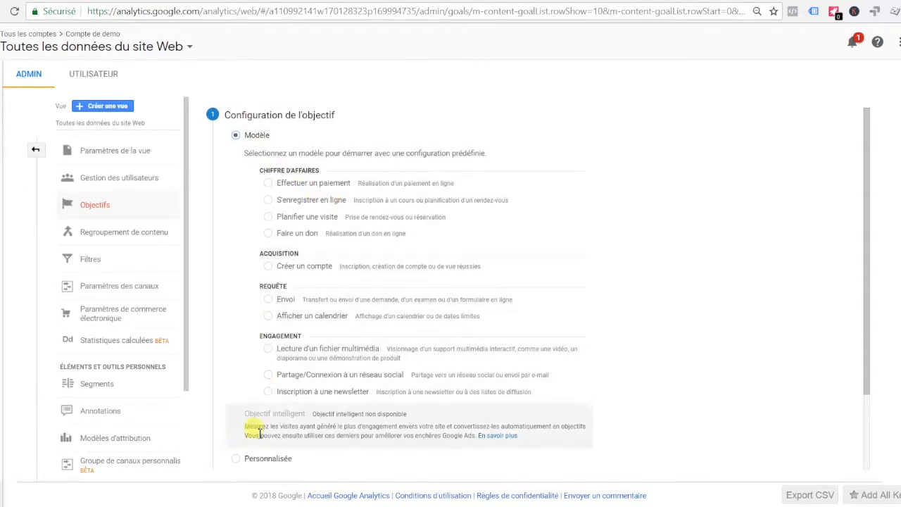
pyautogui.click(236, 458)
pyautogui.scroll(-2, 251, 328)
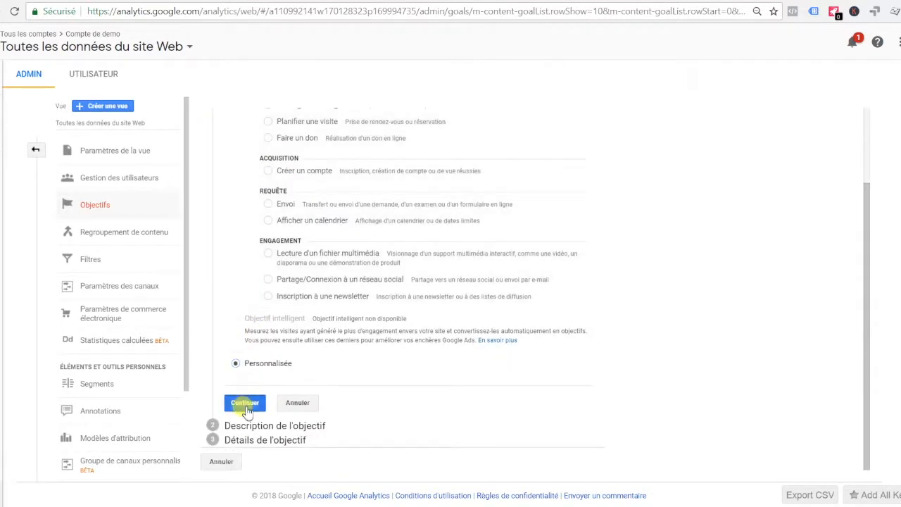
pyautogui.click(244, 402)
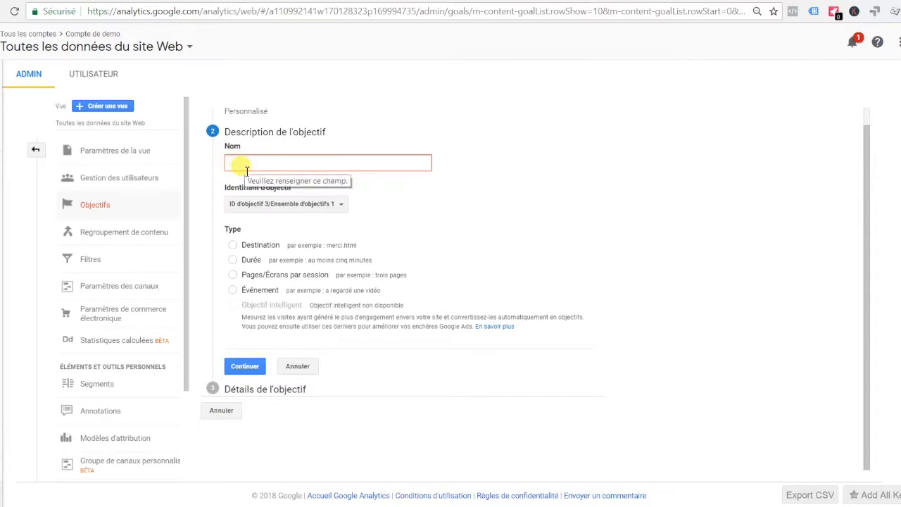
# Name the goal "Entonnoir - Engagement Article"
pyautogui.press('capslock')
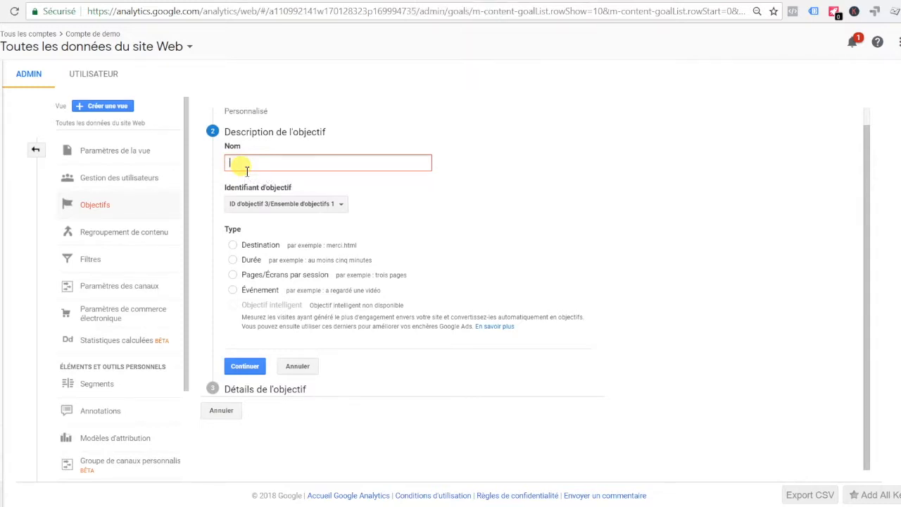
pyautogui.write('E')
pyautogui.press('capslock')
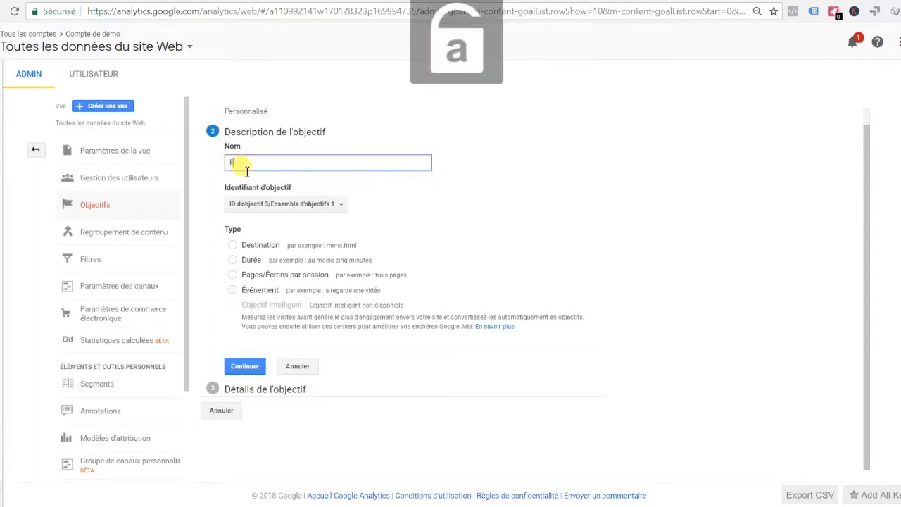
pyautogui.write('ntr')
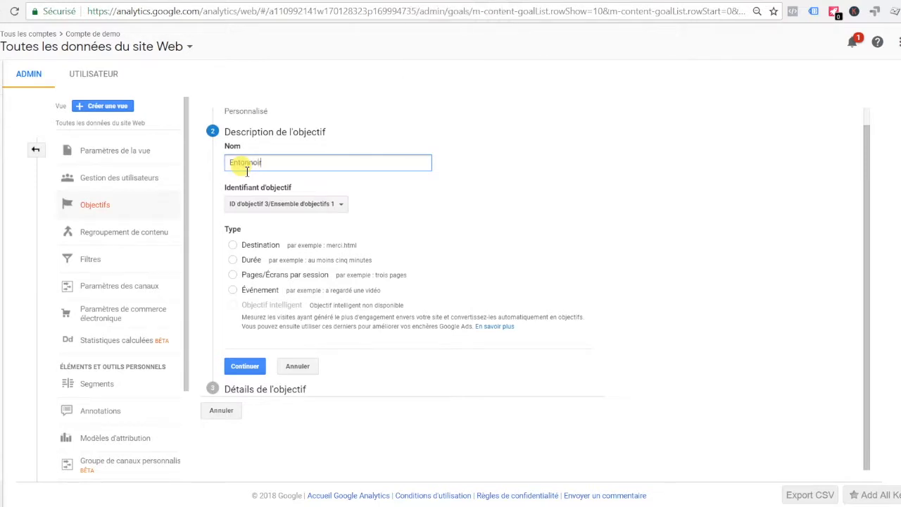
pyautogui.write('nnoir -')
pyautogui.press('capslock')
pyautogui.write('L')
pyautogui.press('capslock')
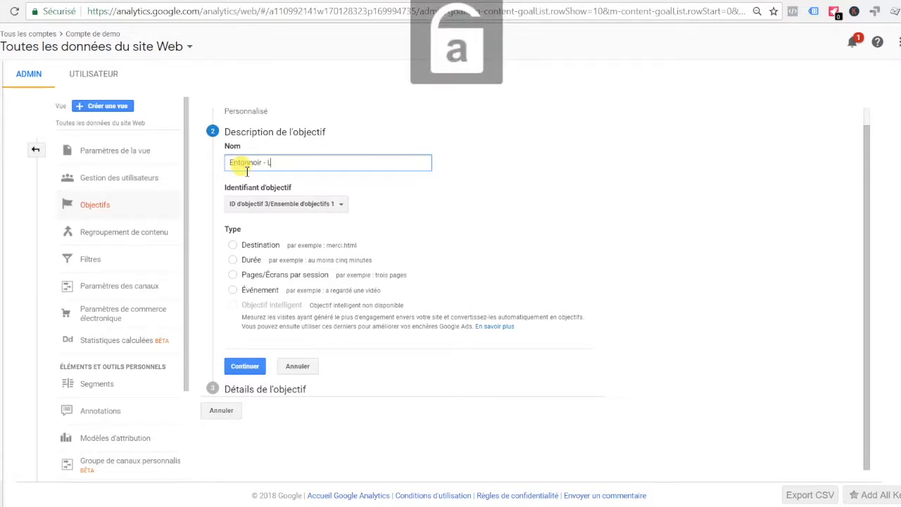
pyautogui.press('BackSpace')
pyautogui.press('BackSpace')
pyautogui.press('capslock')
pyautogui.write('E')
pyautogui.press('capslock')
pyautogui.write('ngagemen')
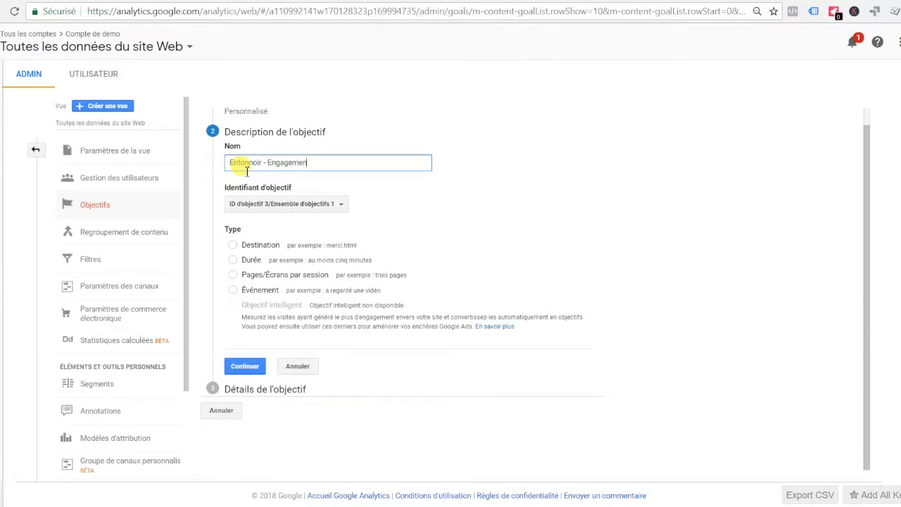
pyautogui.write('t')
pyautogui.press('capslock')
pyautogui.write('A')
pyautogui.press('capslock')
pyautogui.write('rticle')
# Set the goal type to Destination and continue to the goal details
pyautogui.moveTo(246, 171); pyautogui.dragTo(235, 225)
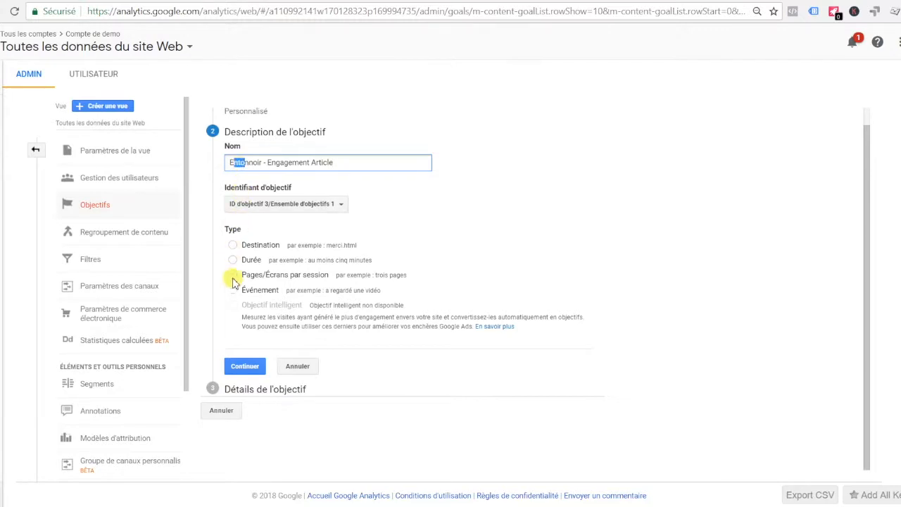
pyautogui.moveTo(231, 290); pyautogui.dragTo(236, 244)
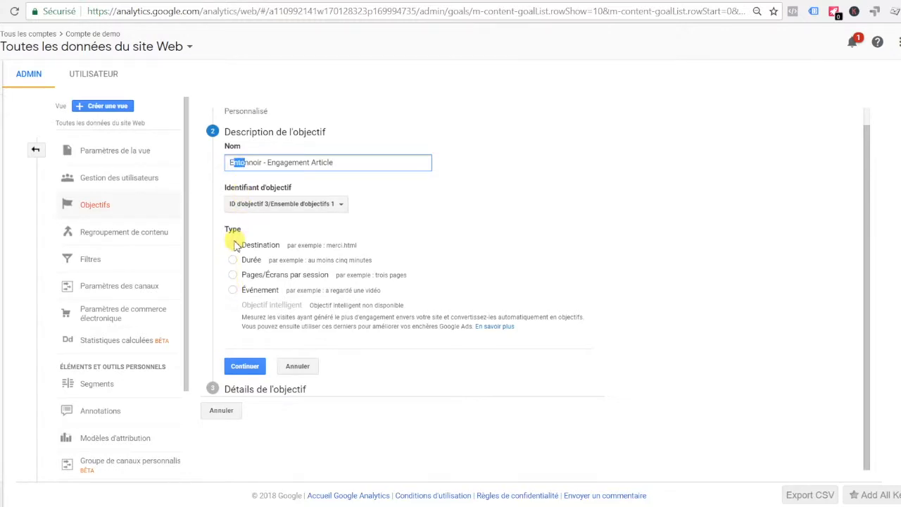
pyautogui.click(234, 244)
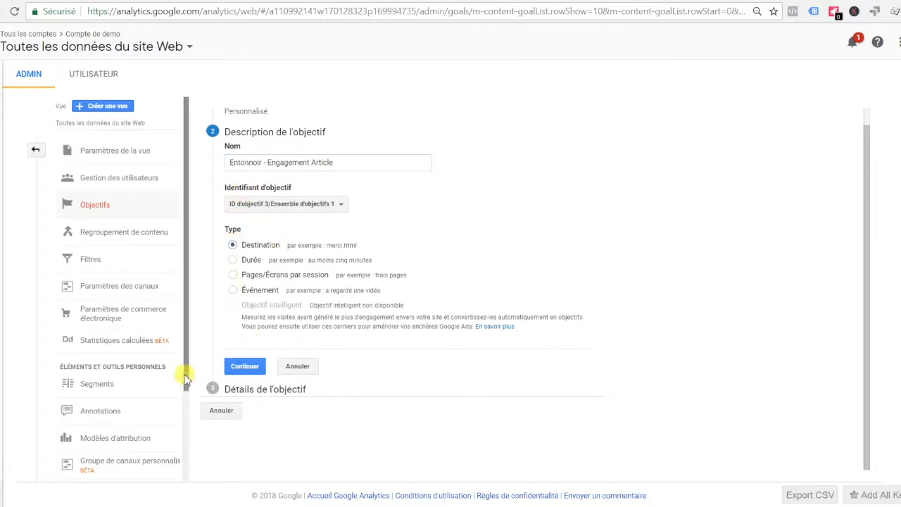
pyautogui.click(239, 367)
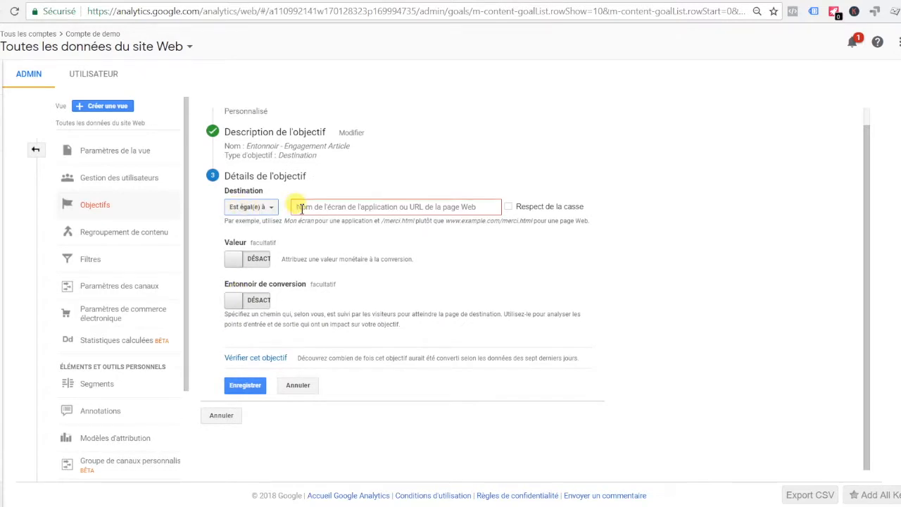
# Set the goal's destination to /VirtualPagevView/CommentaireBlog, copied from the real-time Contenu report, matched as Expression régulière
pyautogui.click(301, 207)
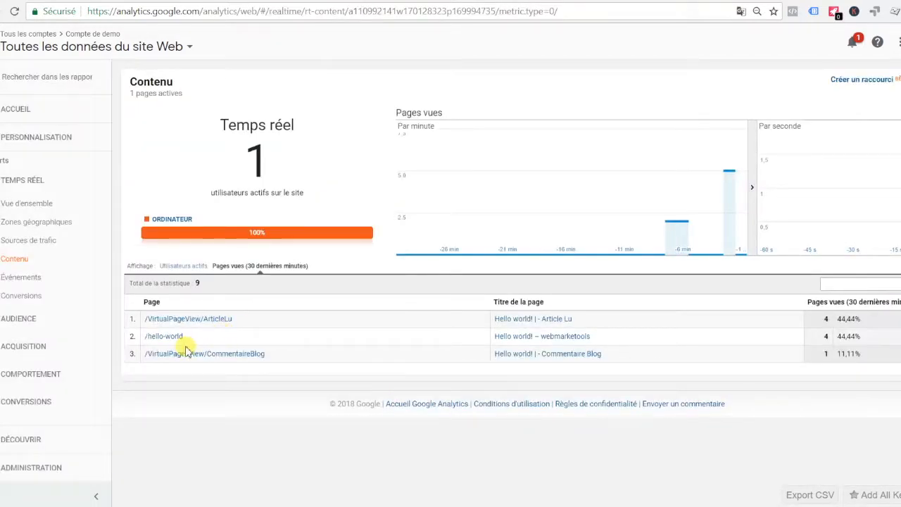
pyautogui.moveTo(287, 354); pyautogui.dragTo(146, 360)
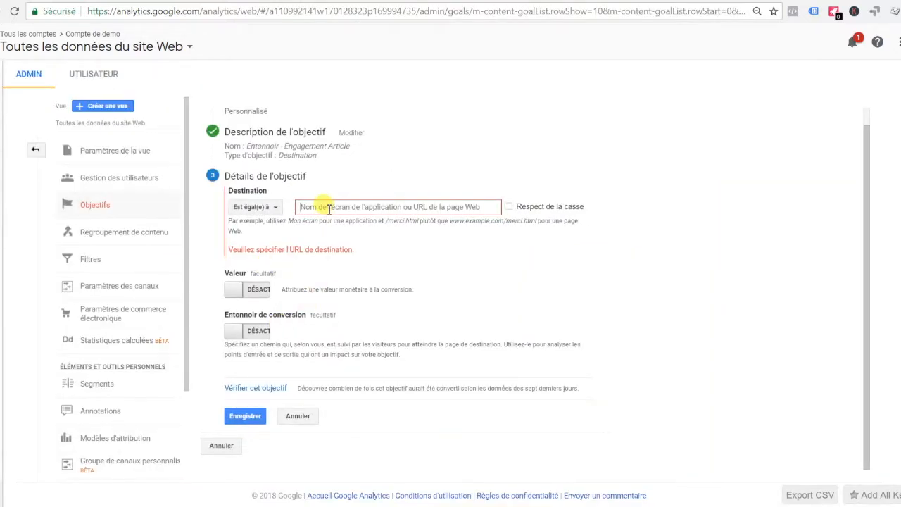
pyautogui.write('/VirtualPagevView/CommentaireBlog')
pyautogui.click(239, 206)
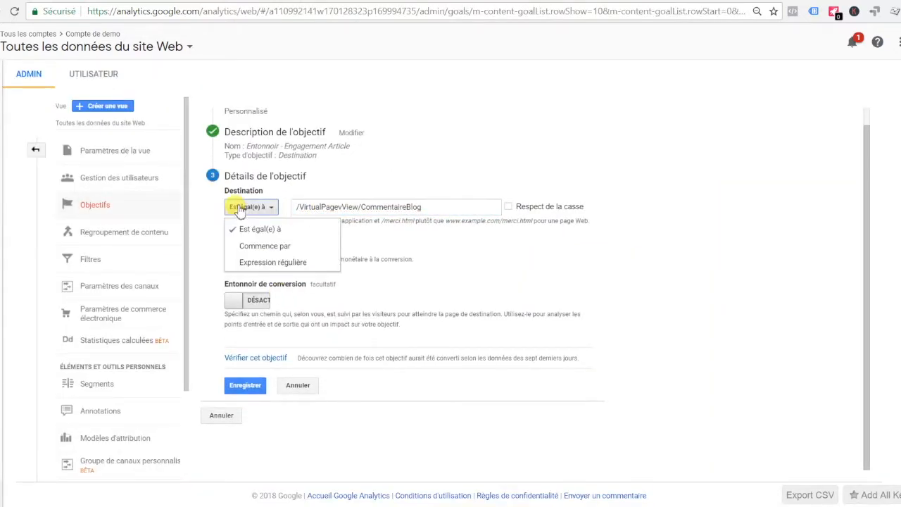
pyautogui.click(246, 261)
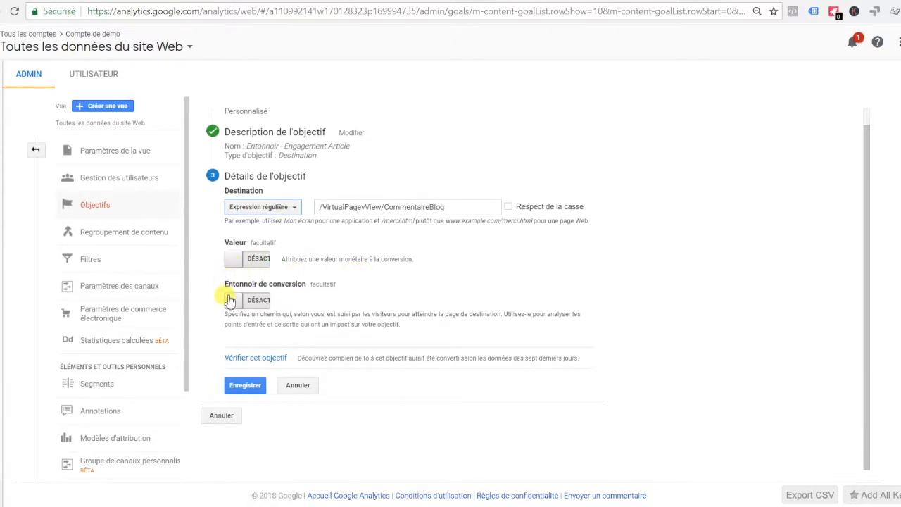
# Enable the goal's conversion funnel and name its first step "Vue du blog"
pyautogui.click(229, 299)
pyautogui.click(276, 342)
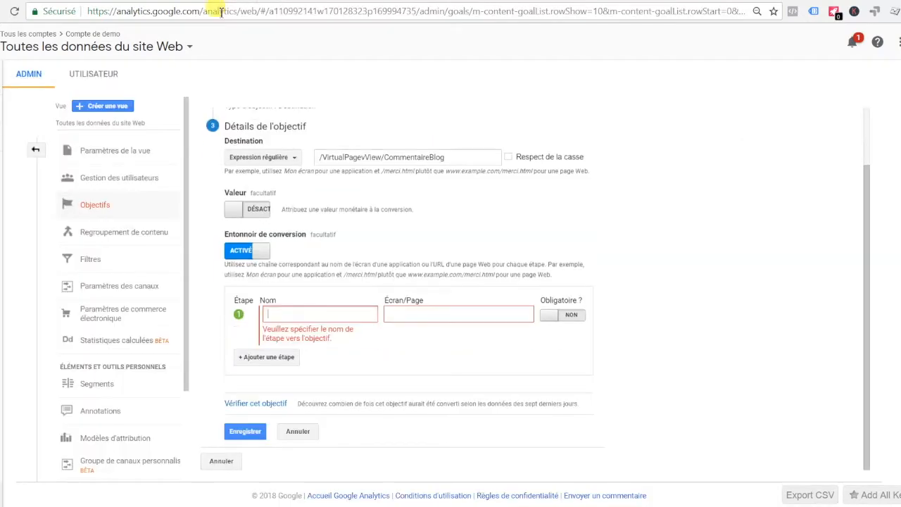
pyautogui.click(275, 310)
pyautogui.press('capslock')
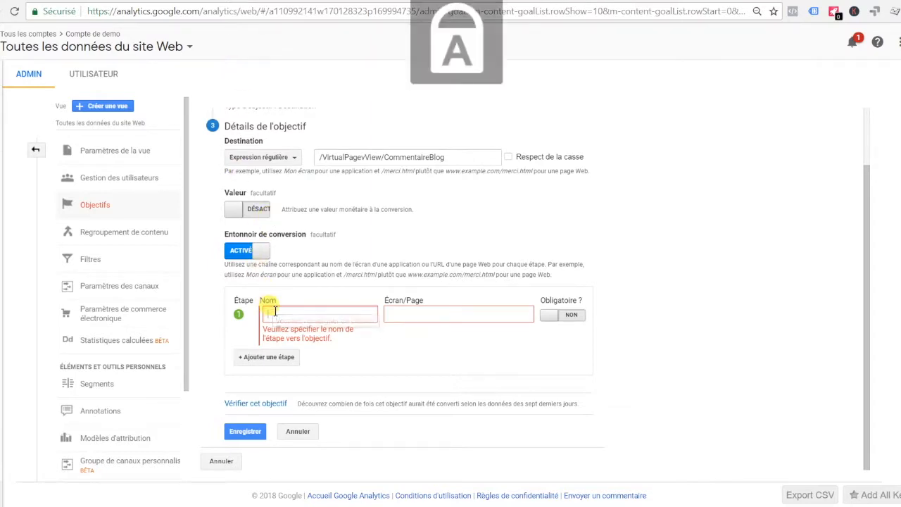
pyautogui.write('V')
pyautogui.press('capslock')
pyautogui.write('ue du')
pyautogui.press('BackSpace')
pyautogui.press('BackSpace')
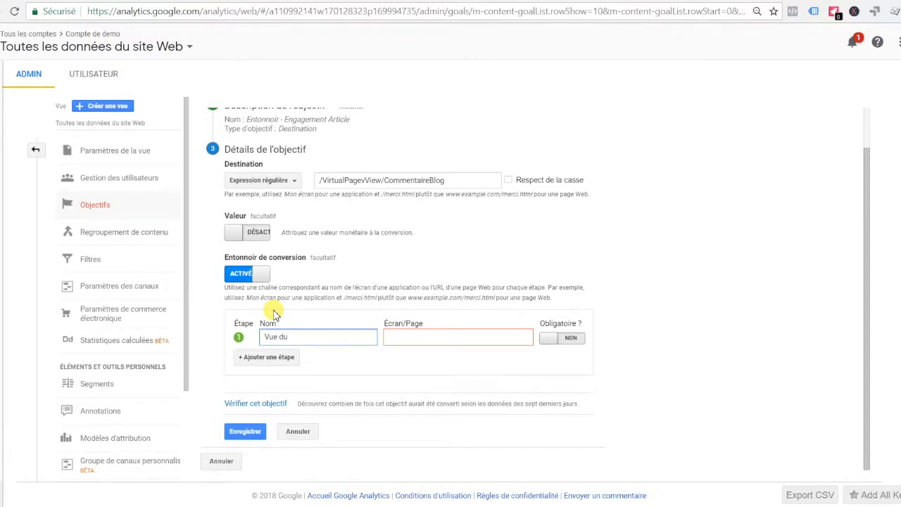
# Set the first funnel step's page to "/" and make that step mandatory
pyautogui.click(407, 336)
pyautogui.press('capslock')
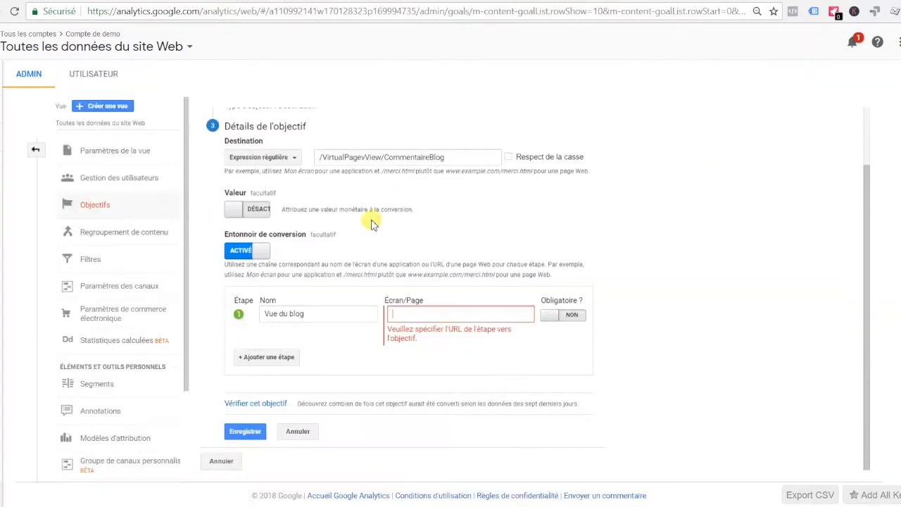
pyautogui.write('/')
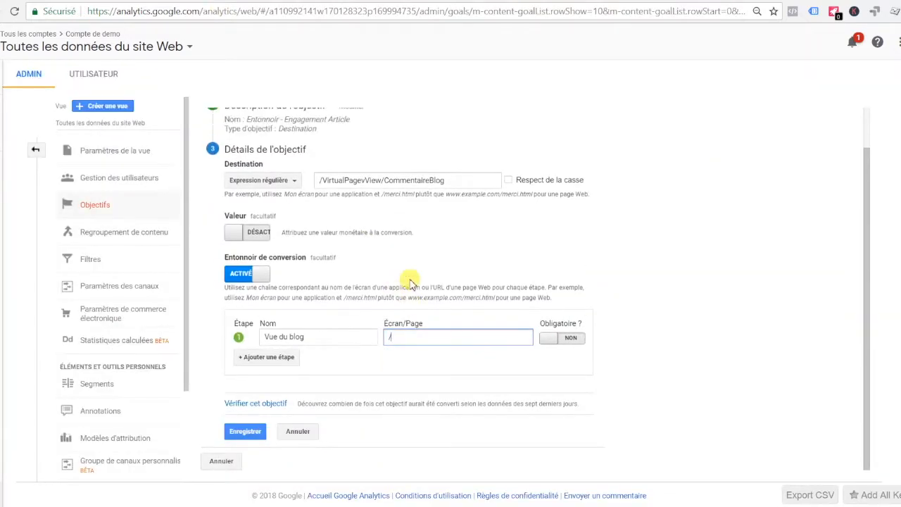
pyautogui.click(542, 339)
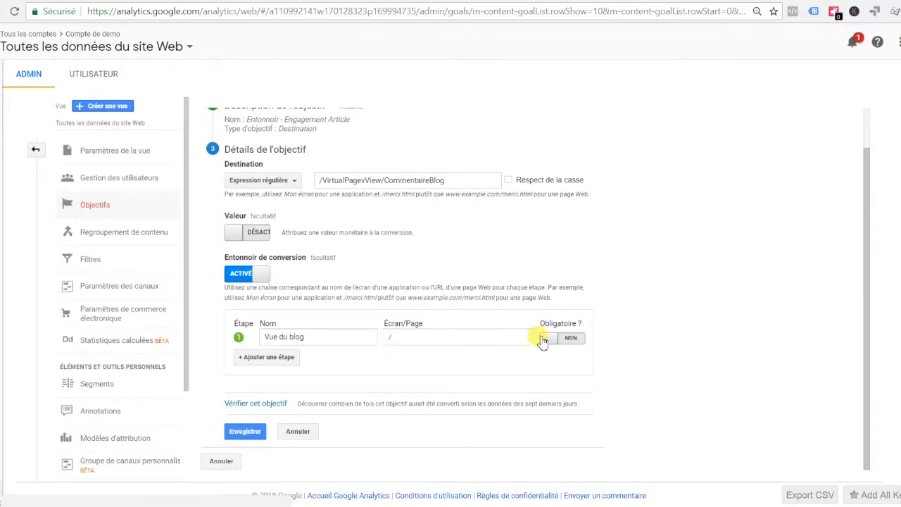
# Add a second funnel step named "Lecture d'article"
pyautogui.click(268, 357)
pyautogui.click(277, 336)
pyautogui.press('capslock')
pyautogui.press('capslock')
pyautogui.write('E')
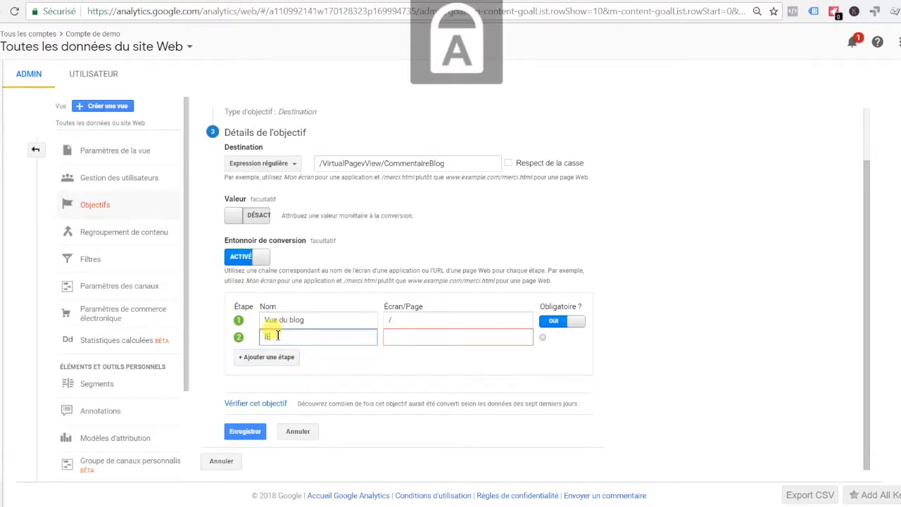
pyautogui.press('capslock')
pyautogui.write('ecture')
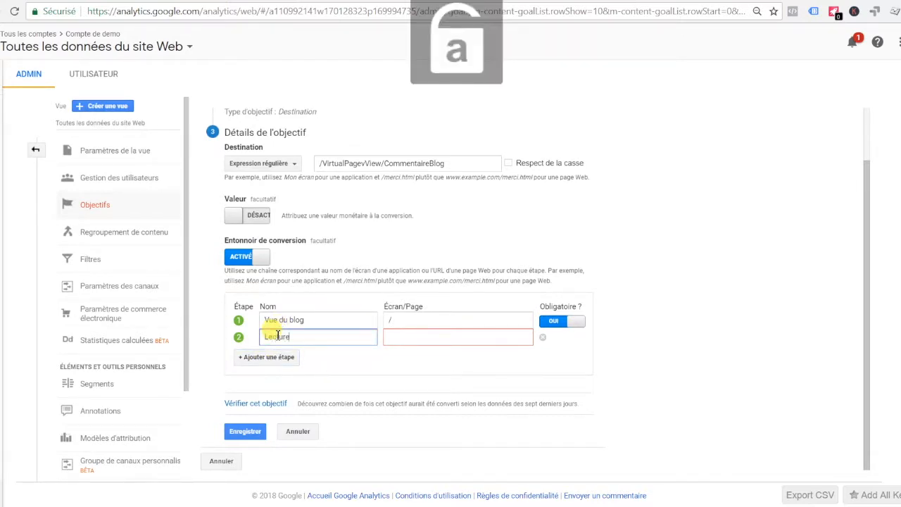
pyautogui.write(" d'article")
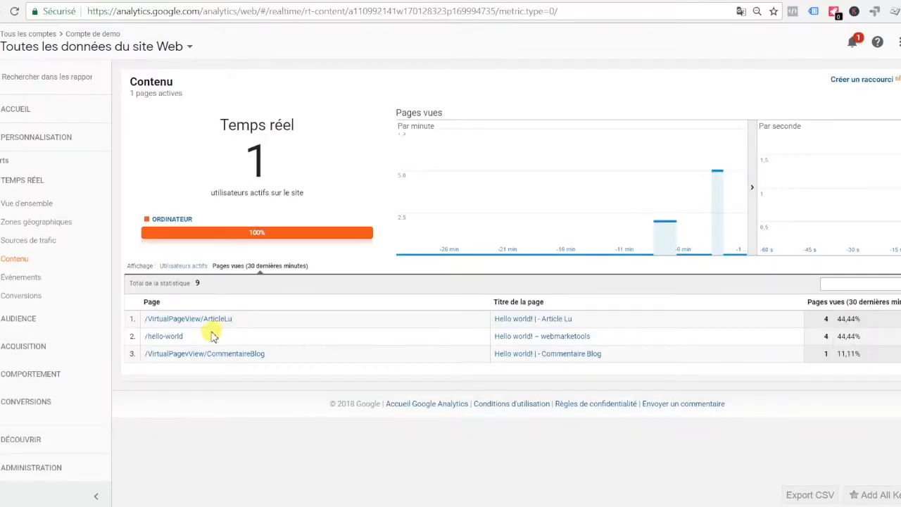
# Copy "ArticleLu" from the real-time Contenu report and enter it as the second funnel step's page
pyautogui.moveTo(242, 318); pyautogui.dragTo(208, 326)
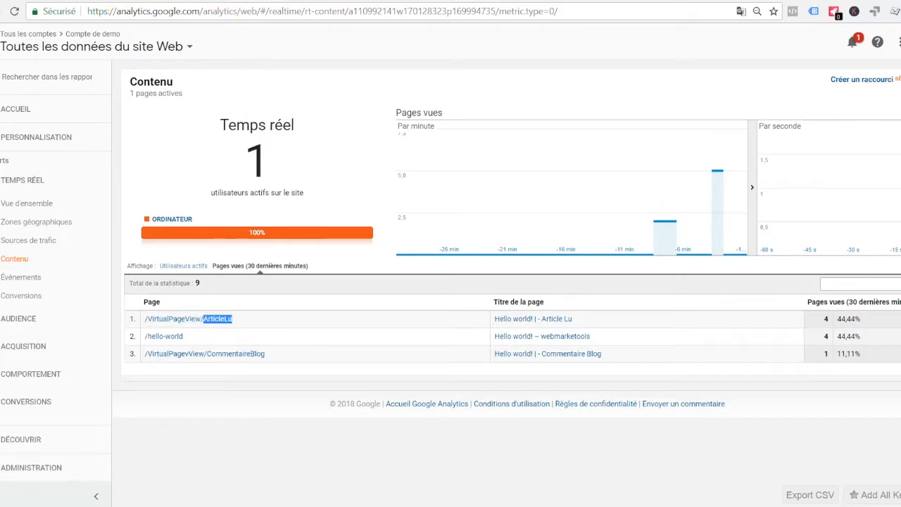
pyautogui.click(311, 77)
pyautogui.hotkey('ctrl', 'Tab')
pyautogui.write('ArticleLu')
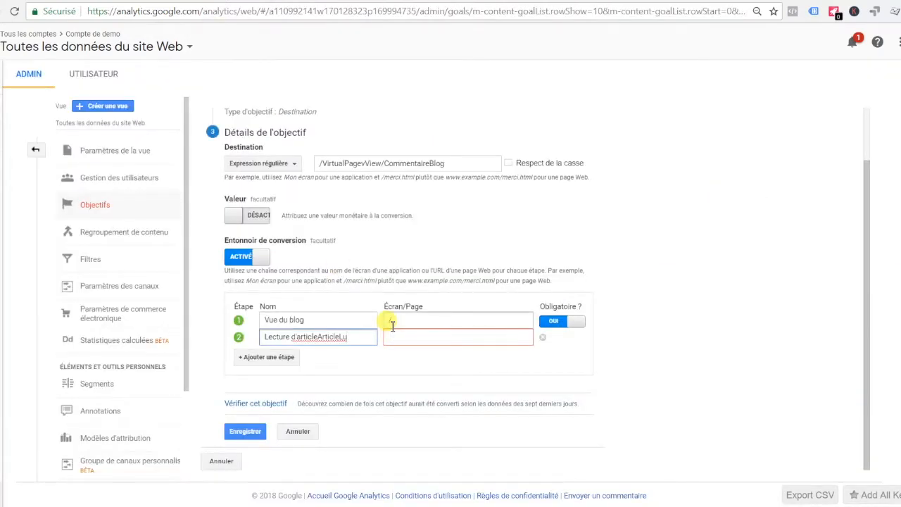
pyautogui.click(394, 335)
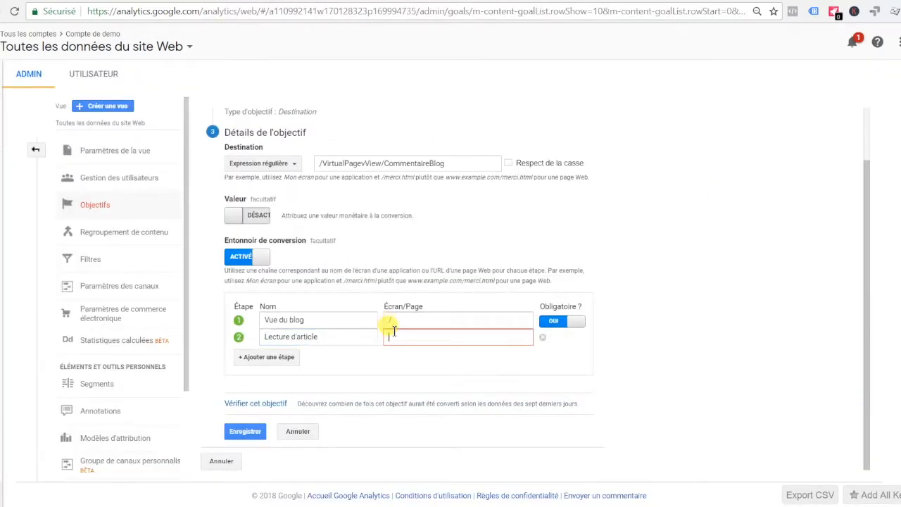
# Add a third funnel step using "CommentaireBlog", copied from the real-time Contenu report, as both its name and page
pyautogui.click(262, 357)
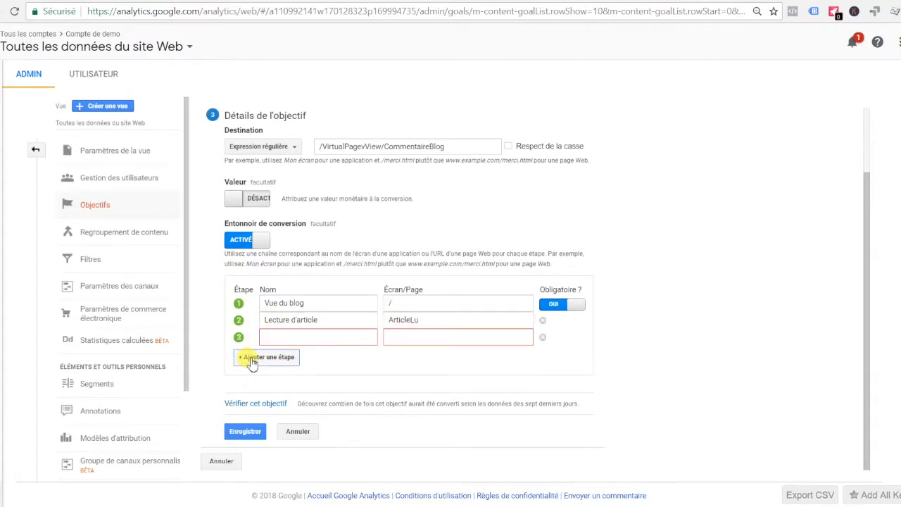
pyautogui.click(266, 337)
pyautogui.hotkey('ctrl', 'Tab')
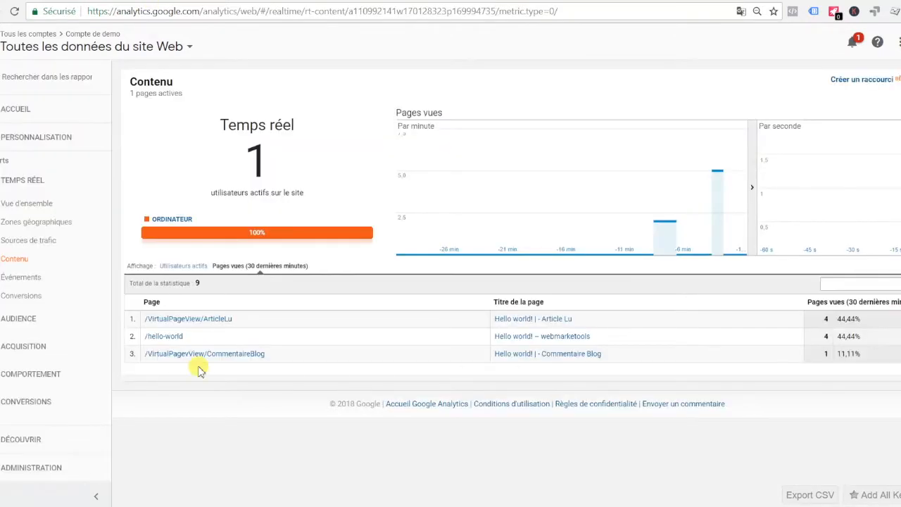
pyautogui.moveTo(269, 354); pyautogui.dragTo(211, 362)
pyautogui.hotkey('ctrl', 'c')
pyautogui.hotkey('ctrl', 'Tab')
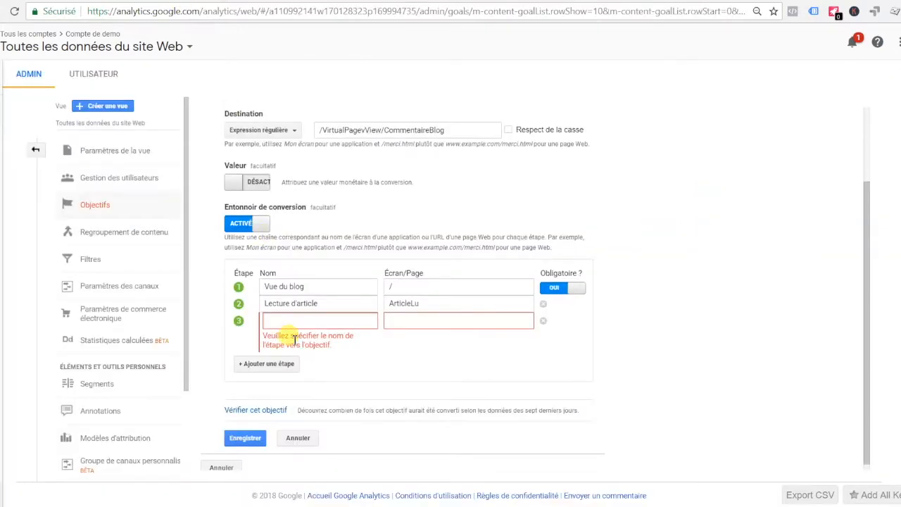
pyautogui.hotkey('ctrl', 'v')
pyautogui.click(397, 348)
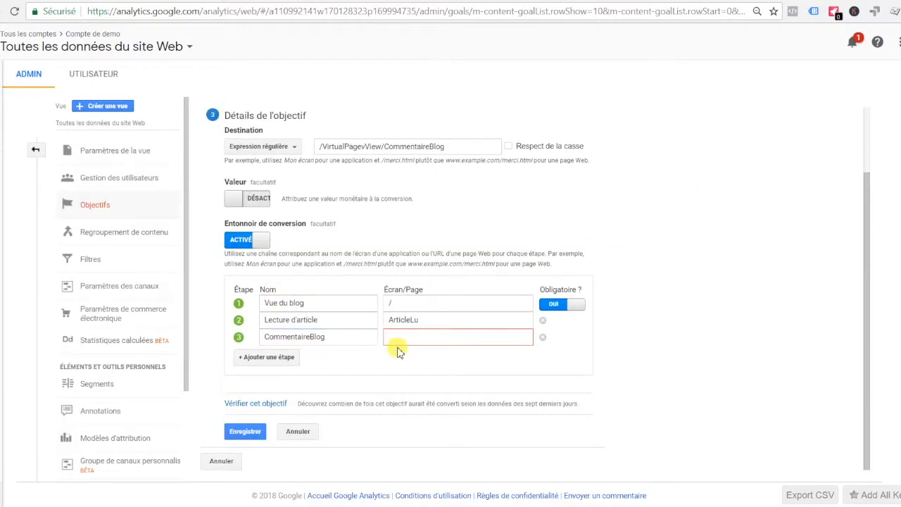
pyautogui.hotkey('ctrl', 'v')
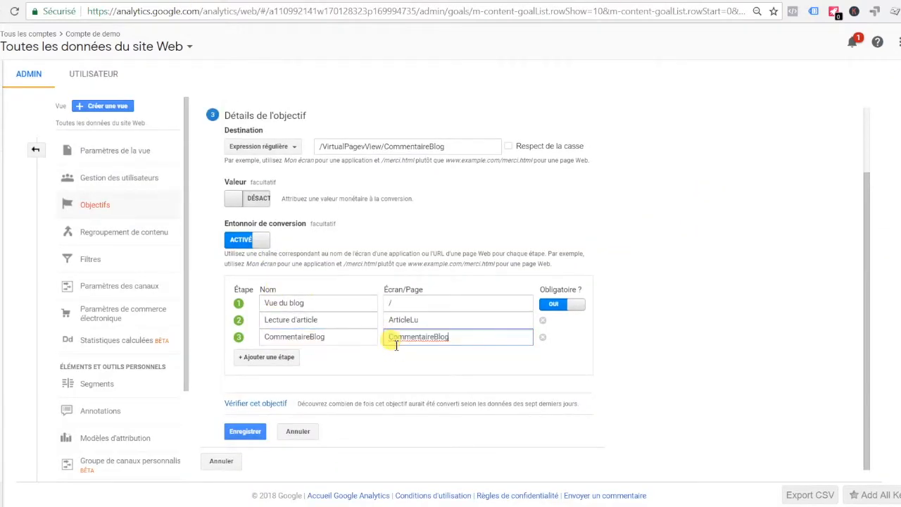
# Rename the third funnel step as "Commentaire Blog" and save the goal
pyautogui.click(309, 340)
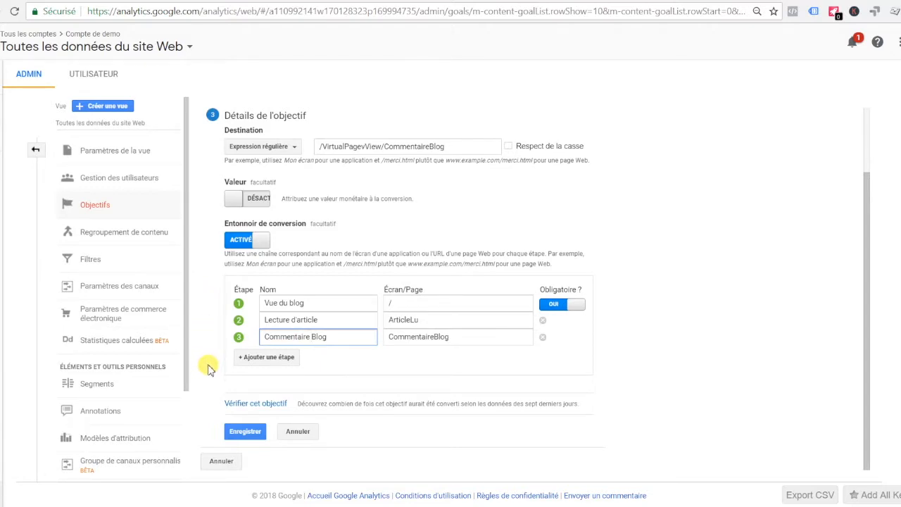
pyautogui.click(245, 437)
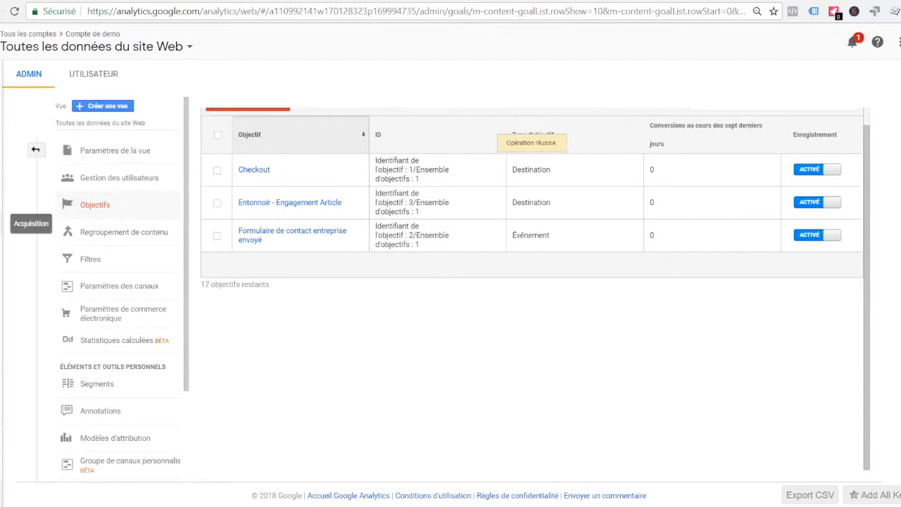
# Open the goal funnel visualization report among the conversion goal reports
pyautogui.click(6, 277)
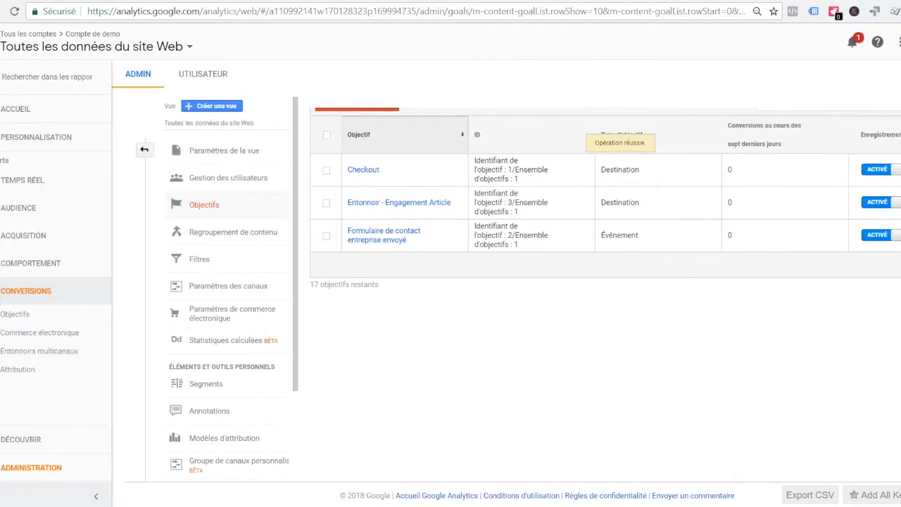
pyautogui.click(3, 314)
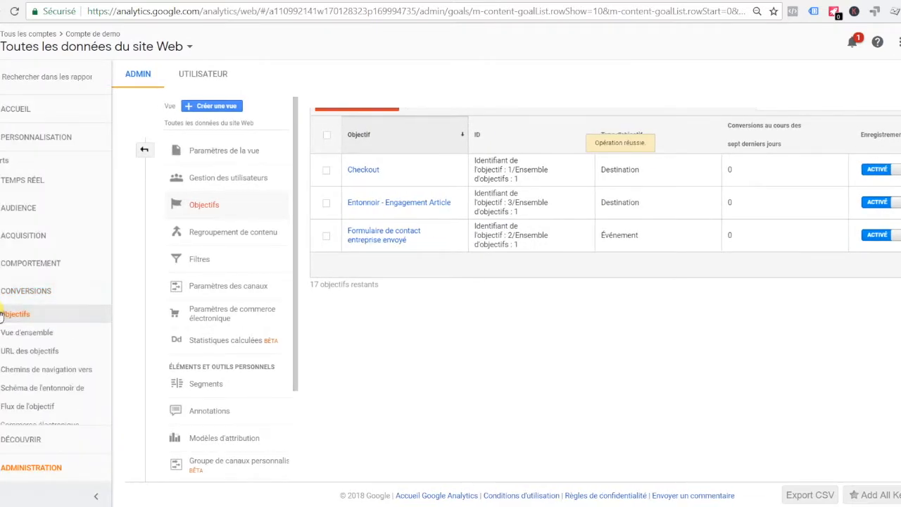
pyautogui.click(5, 387)
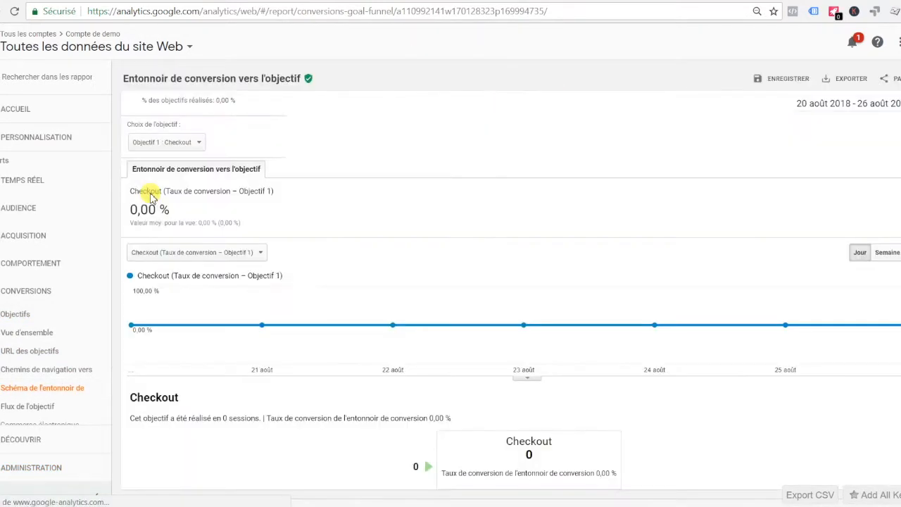
# Show the funnel for "Objectif 3 : Entonnoir - Engagement Article" and examine its stages from blog view to comment
pyautogui.click(145, 142)
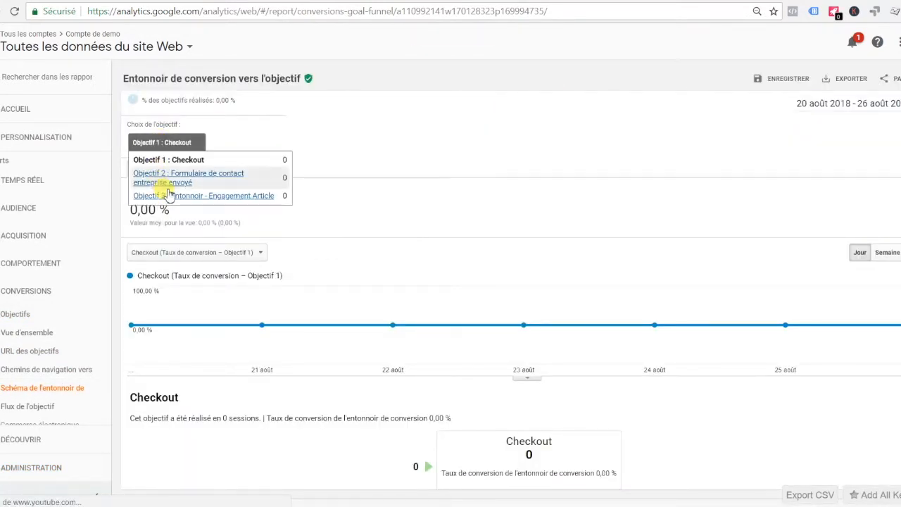
pyautogui.click(166, 195)
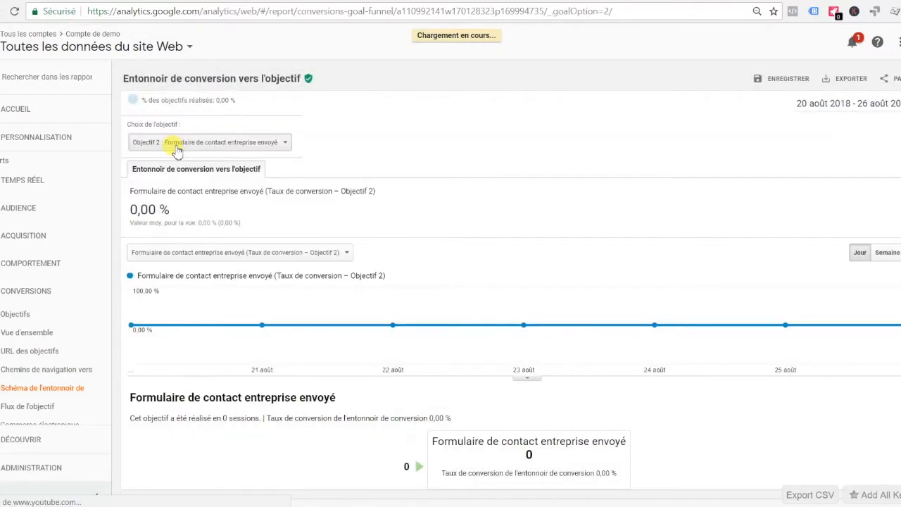
pyautogui.click(175, 146)
pyautogui.click(175, 147)
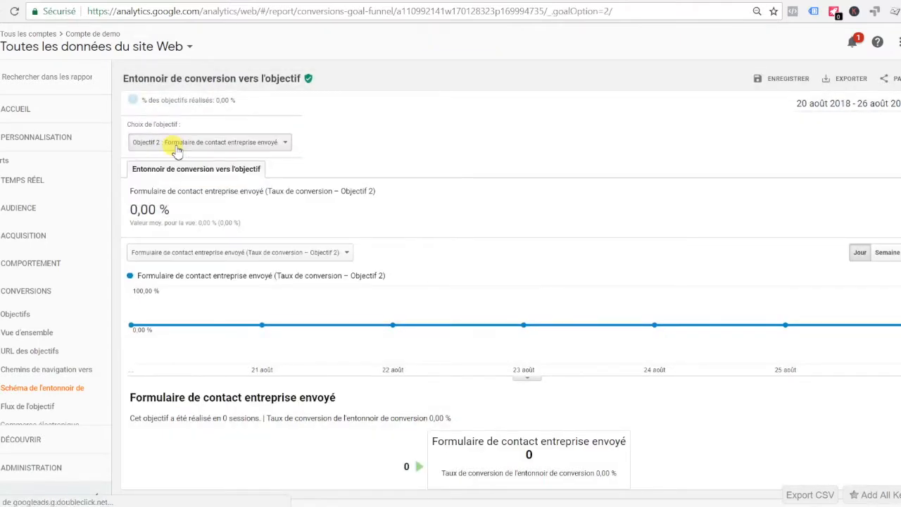
pyautogui.click(176, 147)
pyautogui.click(176, 195)
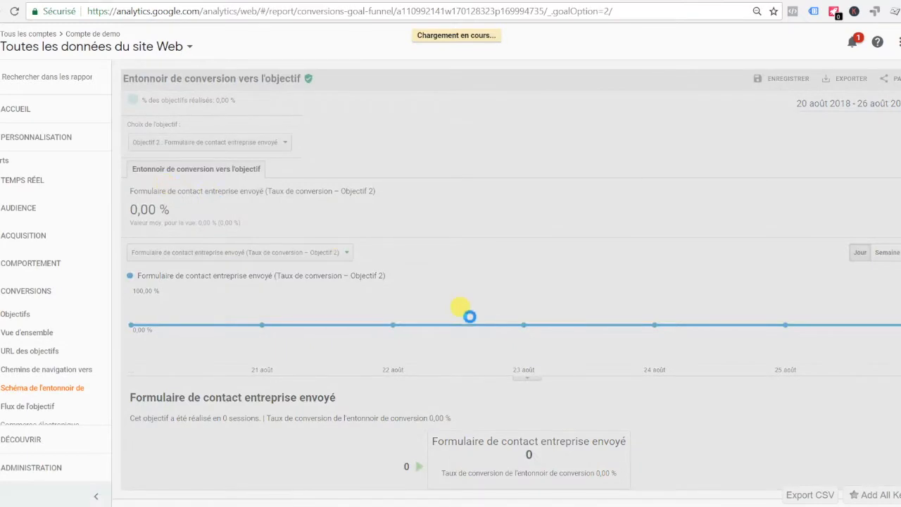
pyautogui.scroll(-4, 415, 360)
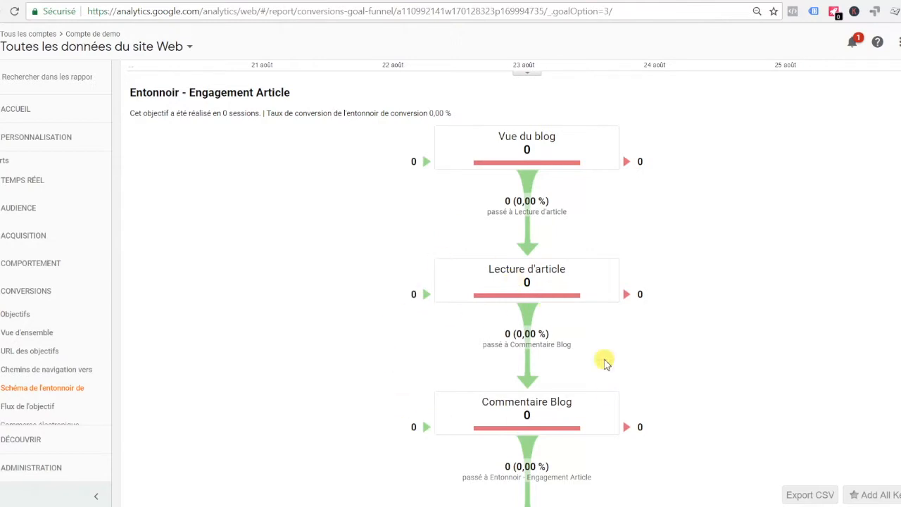
pyautogui.scroll(-2, 346, 264)
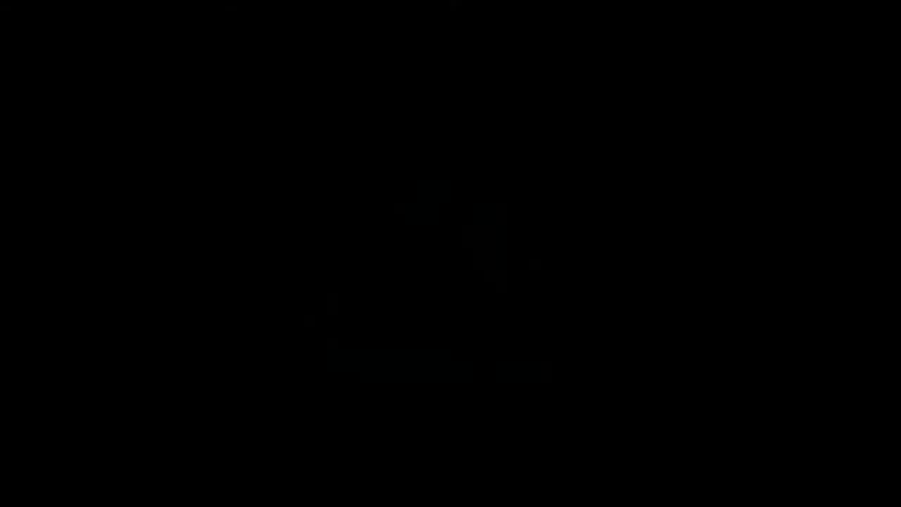